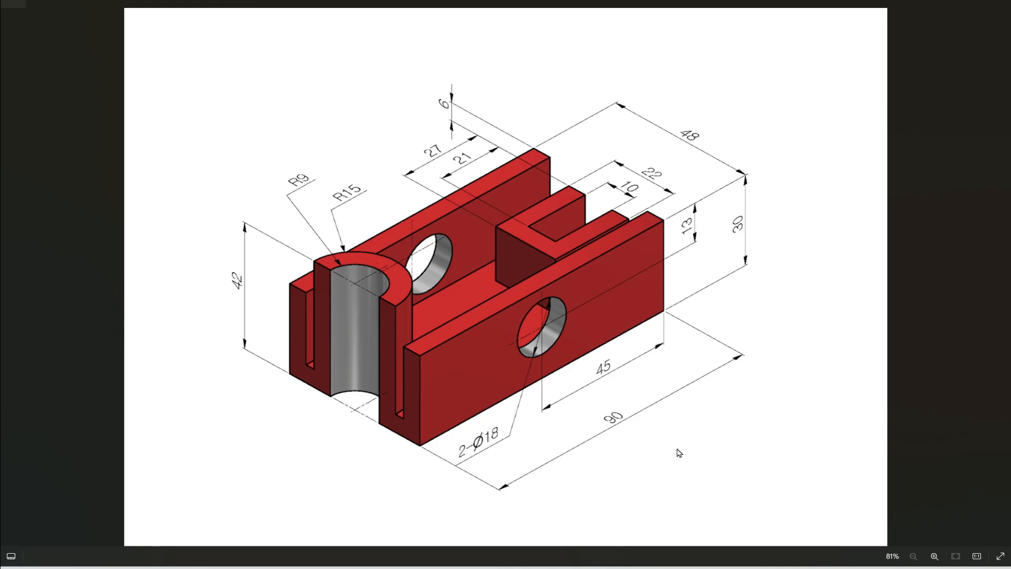
Switch from the reference drawing to SOLIDWORKS and create a new part document.
{"action": "key", "text": "alt+Tab"}
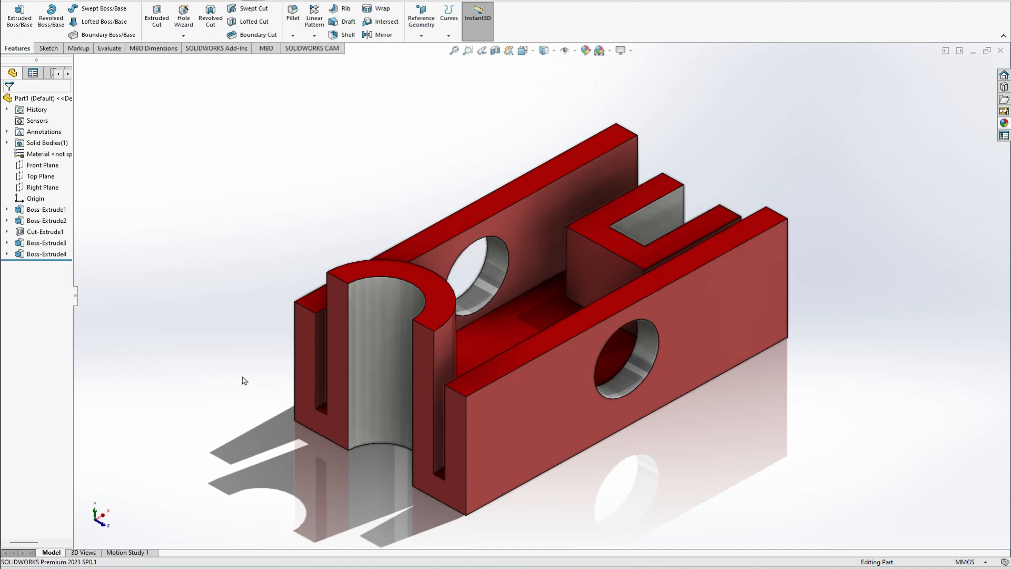
{"action": "middle_click_drag", "start_coordinate": [243, 379], "coordinate": [212, 327]}
{"action": "left_click", "coordinate": [117, 1]}
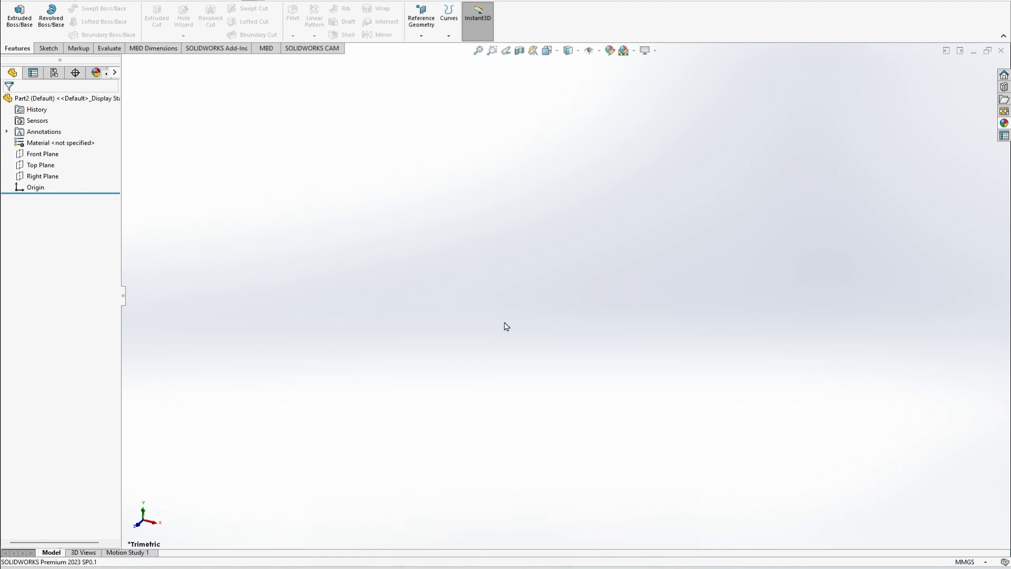
Start a sketch on the Top Plane and draw a center rectangle about 148 mm wide centred on the origin.
{"action": "left_click", "coordinate": [41, 165]}
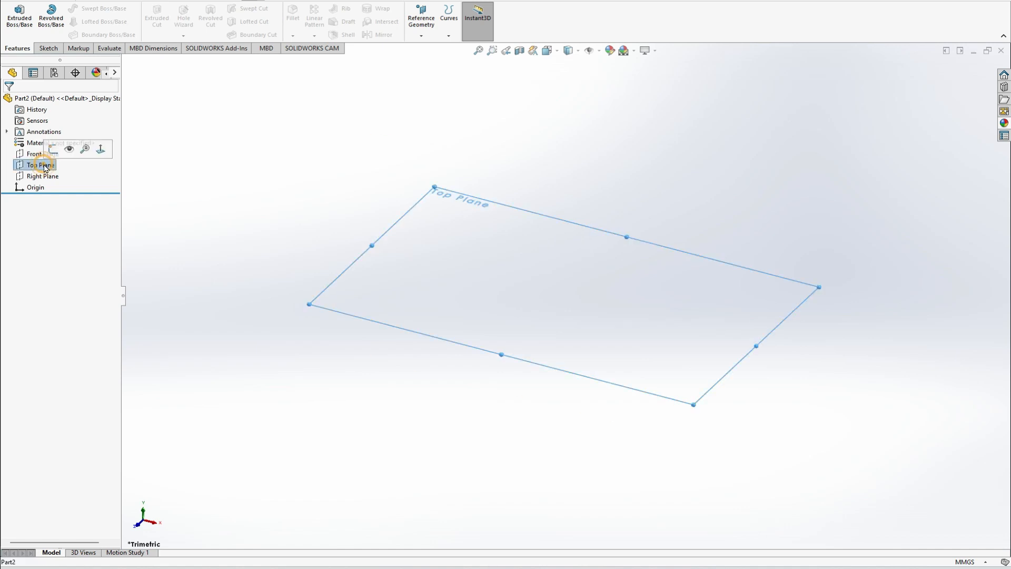
{"action": "left_click", "coordinate": [52, 48]}
{"action": "left_click", "coordinate": [15, 16]}
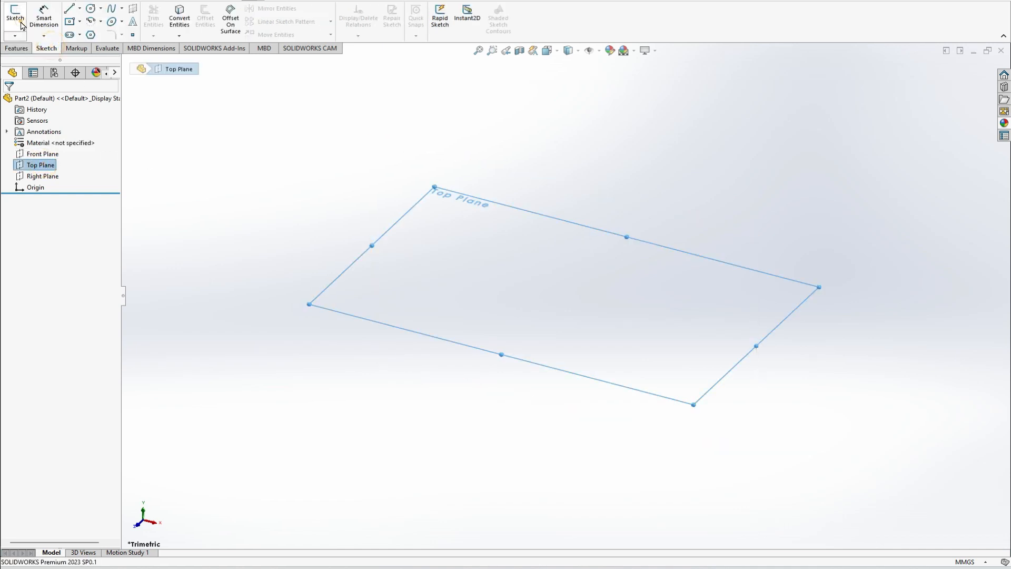
{"action": "key", "text": "alt+Tab"}
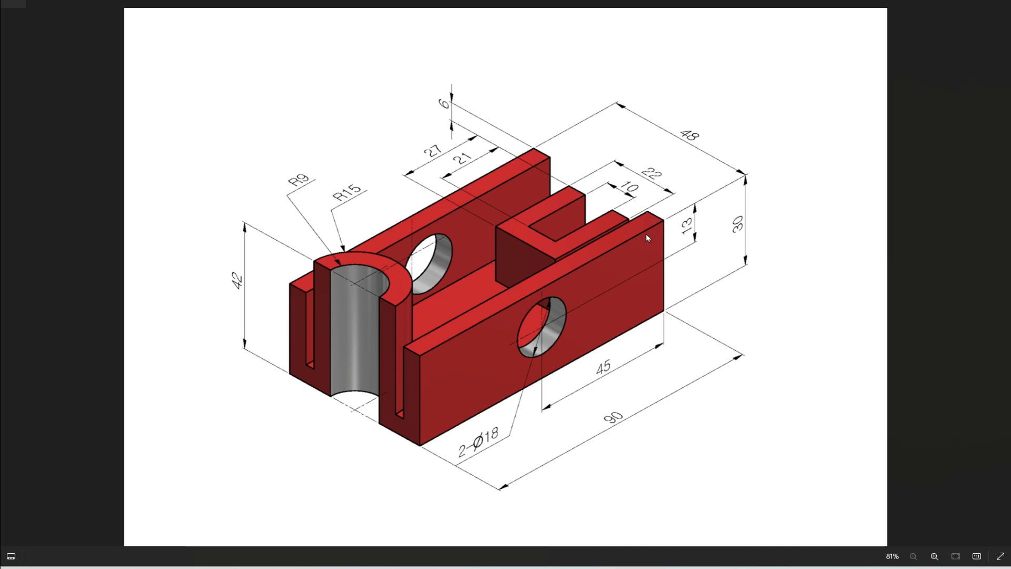
{"action": "key", "text": "alt+Tab"}
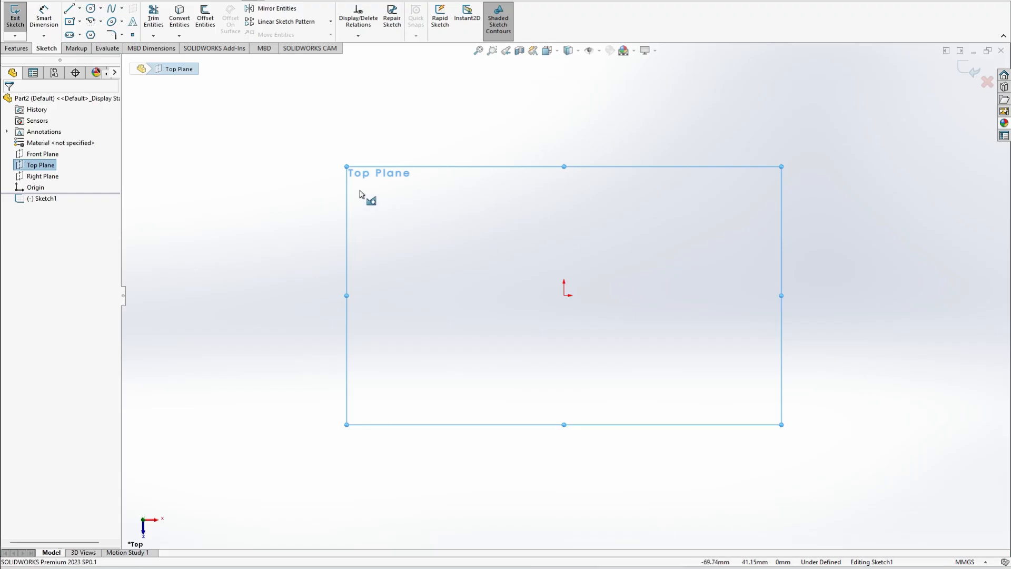
{"action": "left_click", "coordinate": [68, 22]}
{"action": "left_click", "coordinate": [564, 296]}
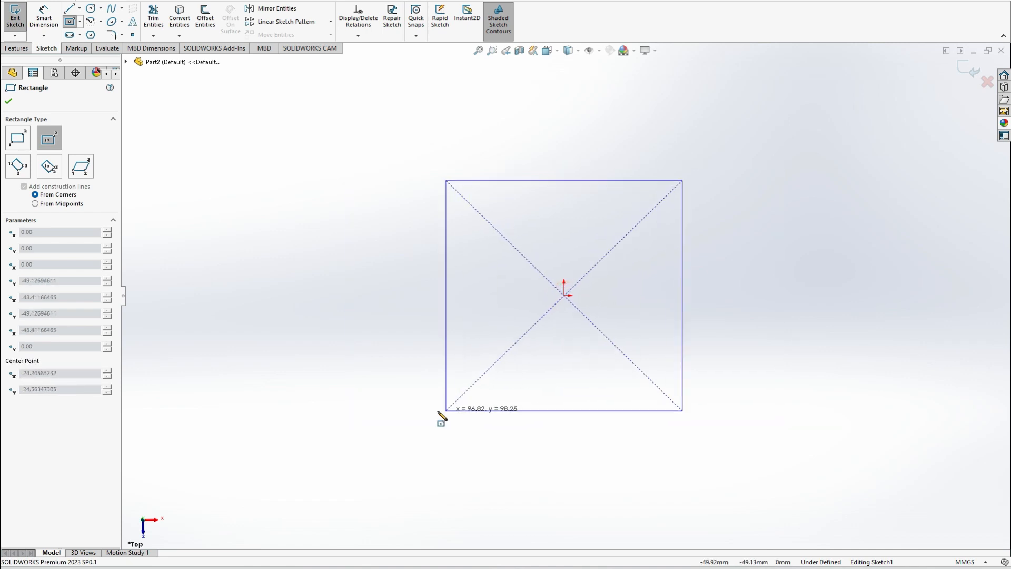
{"action": "left_click", "coordinate": [384, 405]}
Dimension the rectangle to 90 mm long and 48 mm wide, following the reference drawing.
{"action": "left_click", "coordinate": [48, 19]}
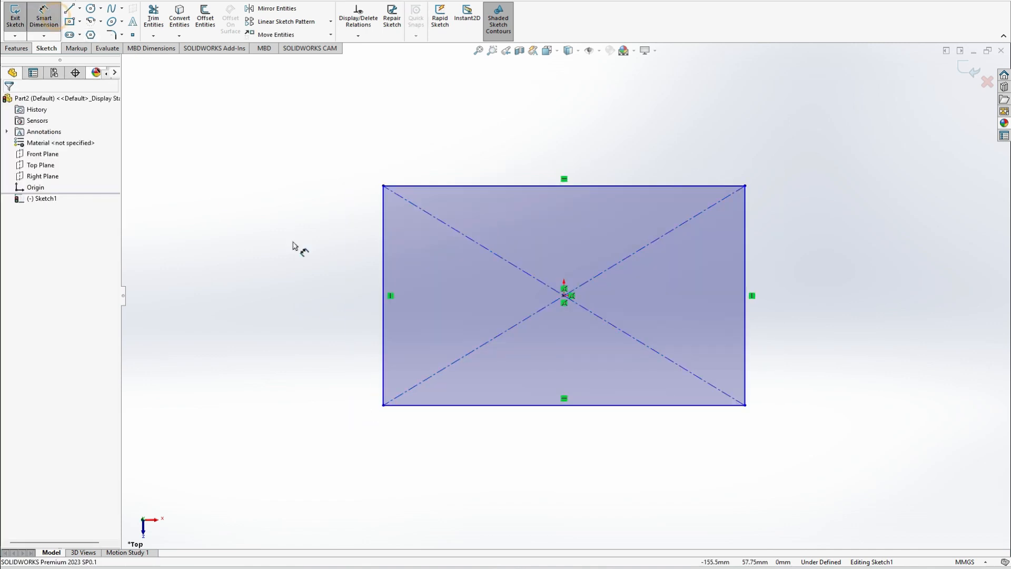
{"action": "left_click", "coordinate": [580, 405]}
{"action": "left_click", "coordinate": [583, 436]}
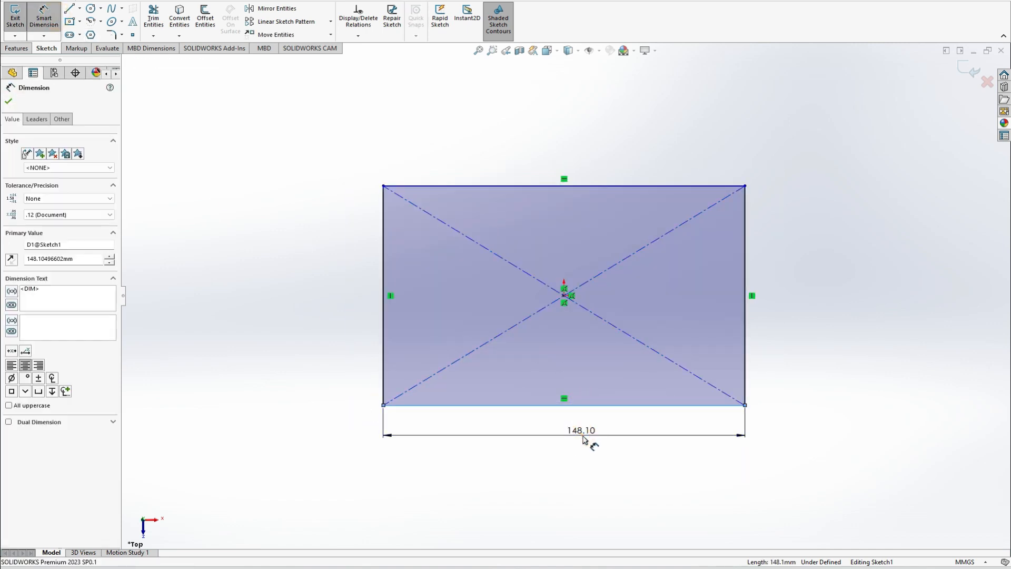
{"action": "type", "text": "90"}
{"action": "key", "text": "Return"}
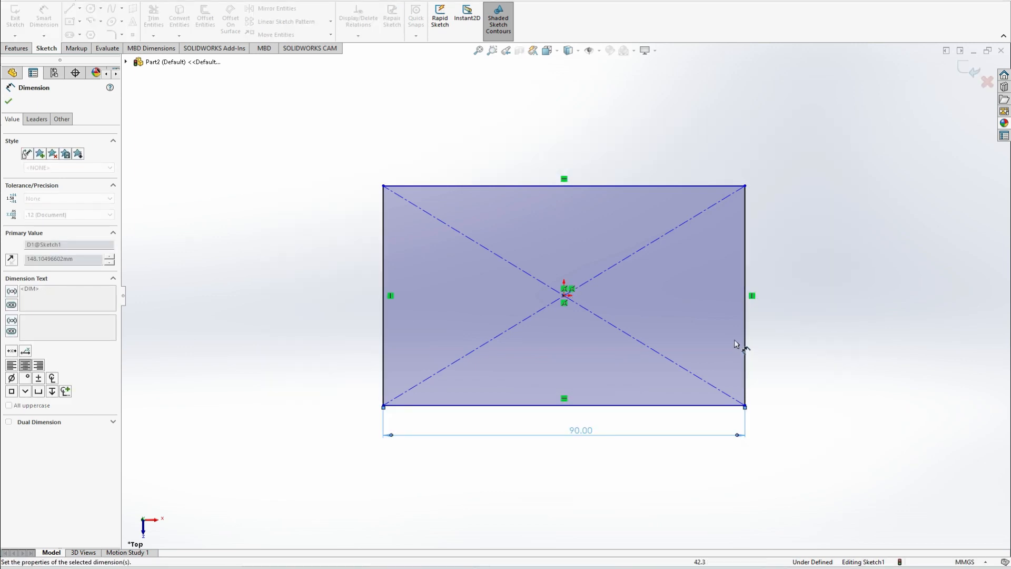
{"action": "left_click", "coordinate": [782, 338]}
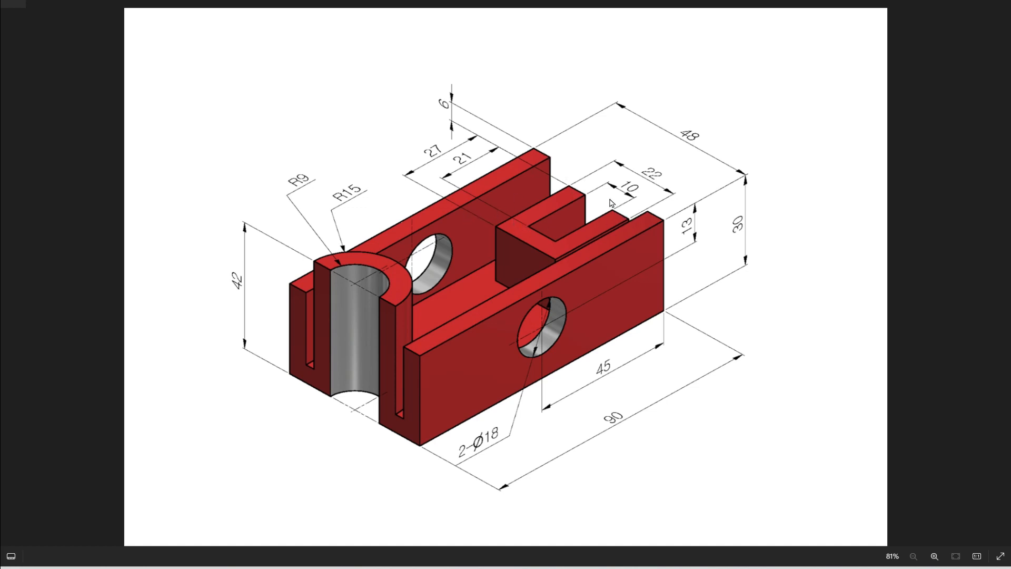
{"action": "key", "text": "alt+Tab"}
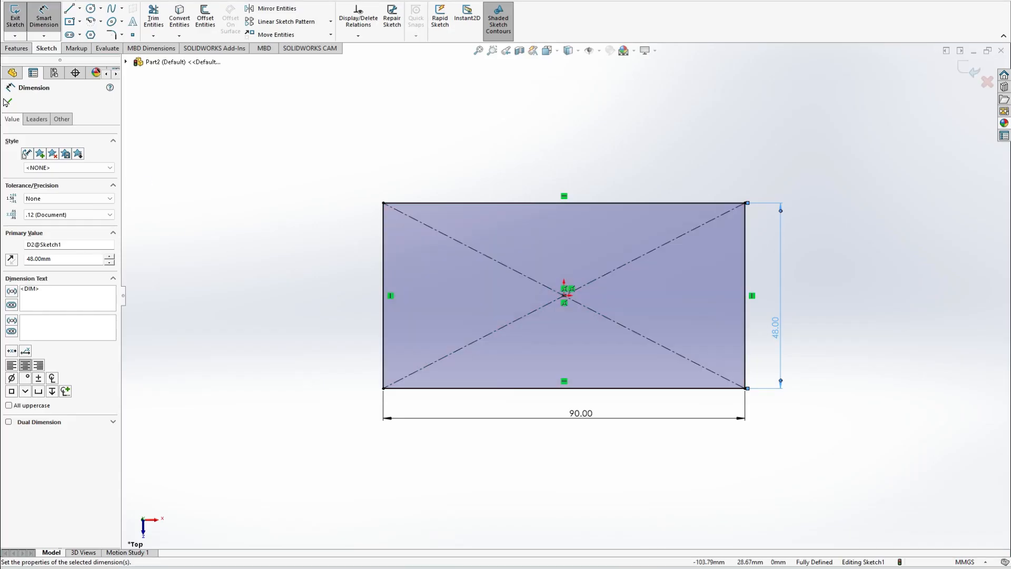
Extrude the rectangle upward 6 mm as the base plate.
{"action": "left_click", "coordinate": [16, 48]}
{"action": "left_click", "coordinate": [20, 16]}
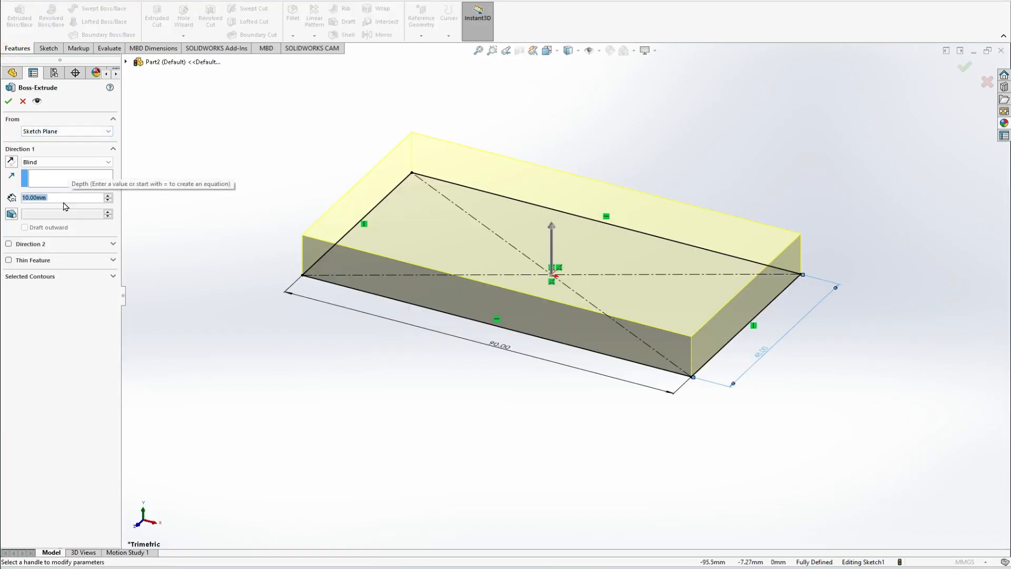
{"action": "type", "text": "6"}
{"action": "key", "text": "Return"}
{"action": "key", "text": "Return"}
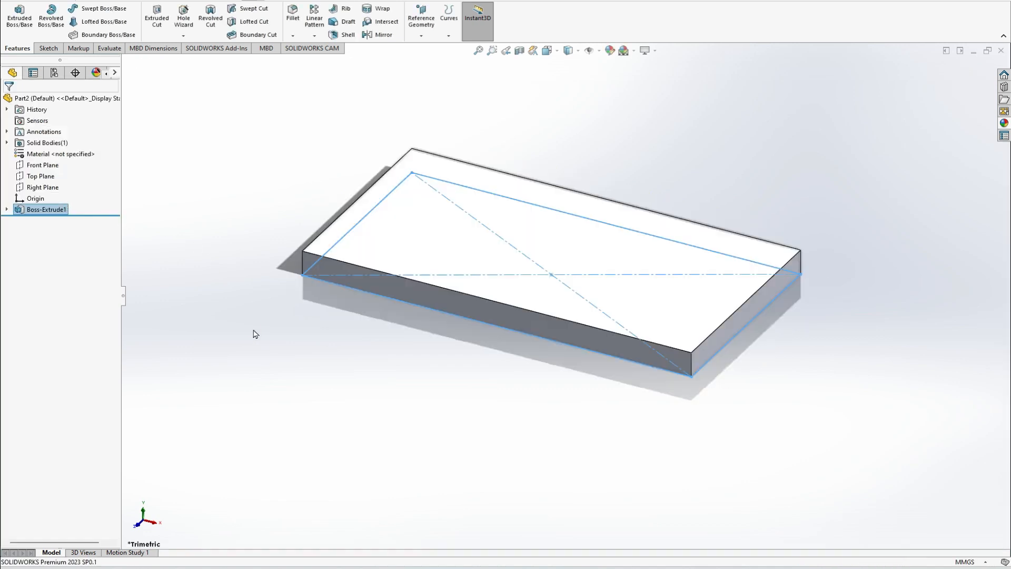
On the plate's top face, sketch two corner rectangles along the full long edges, about 8 mm and 8.6 mm wide.
{"action": "left_click", "coordinate": [485, 279]}
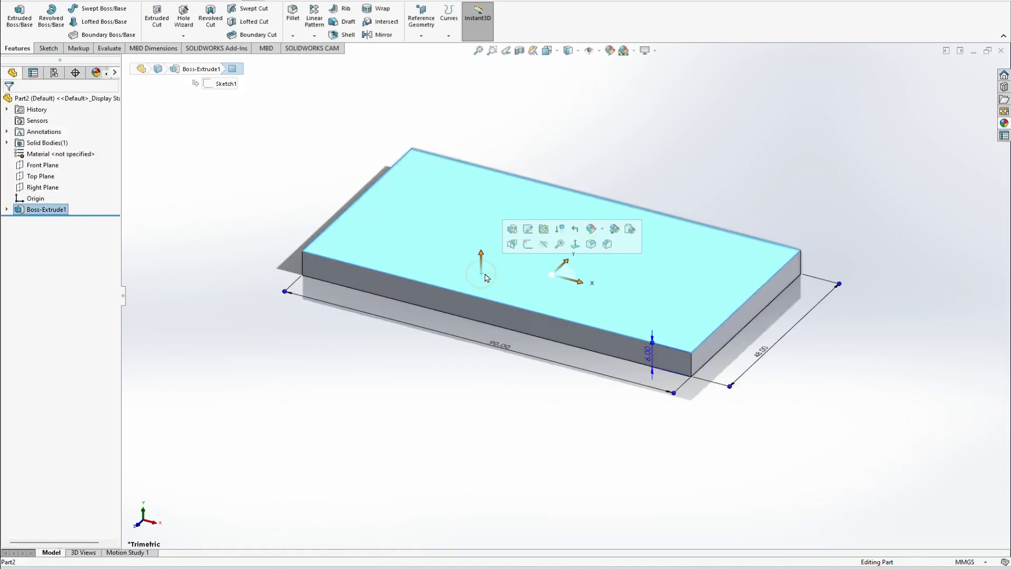
{"action": "left_click", "coordinate": [527, 244]}
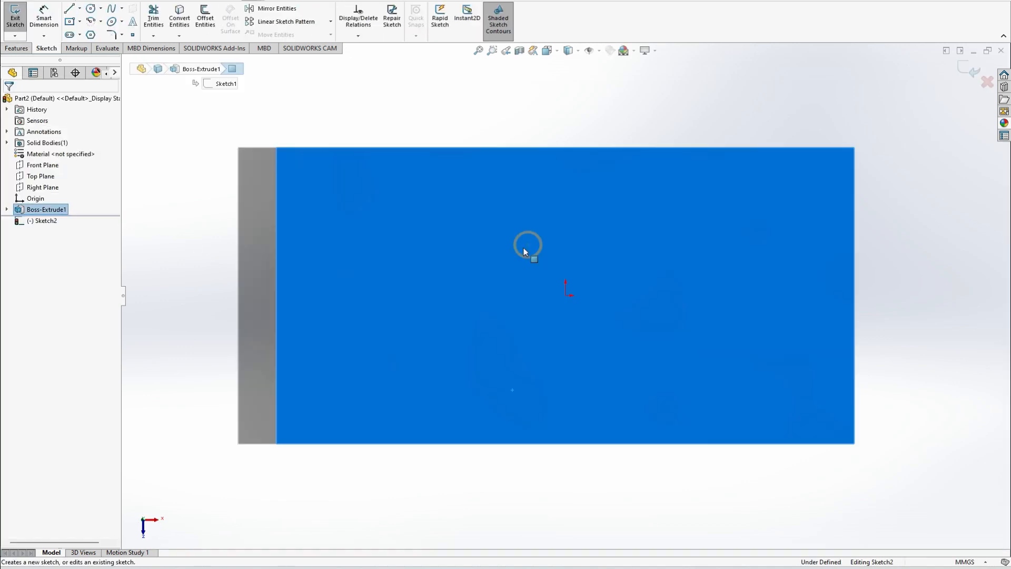
{"action": "left_click", "coordinate": [73, 23]}
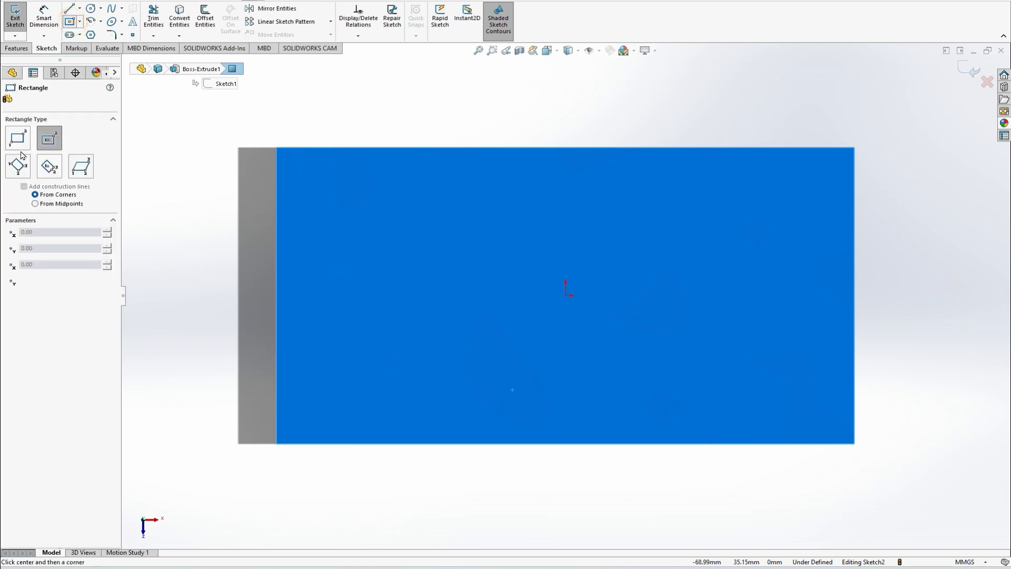
{"action": "left_click", "coordinate": [275, 148]}
{"action": "left_click", "coordinate": [853, 197]}
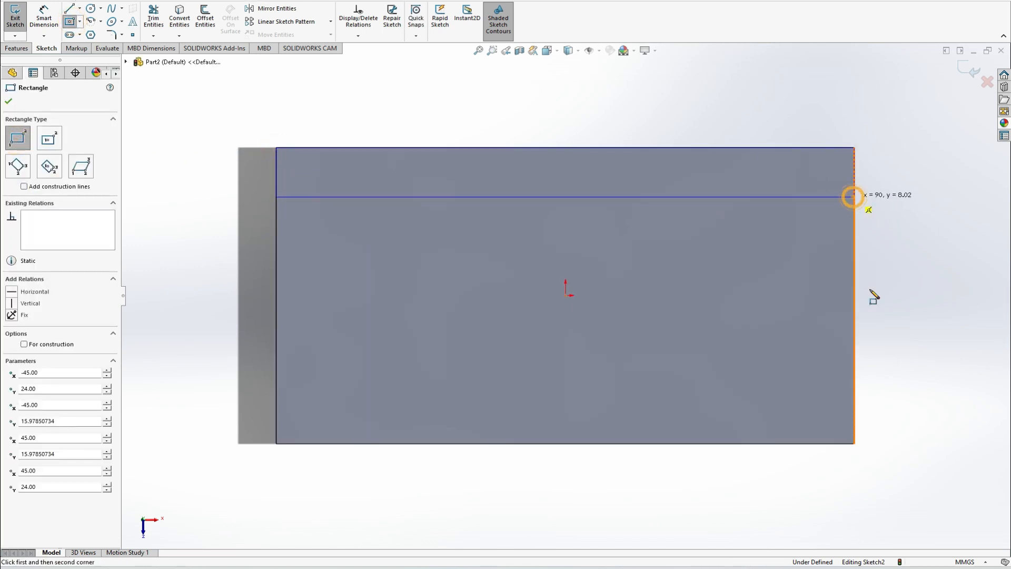
{"action": "left_click", "coordinate": [854, 443]}
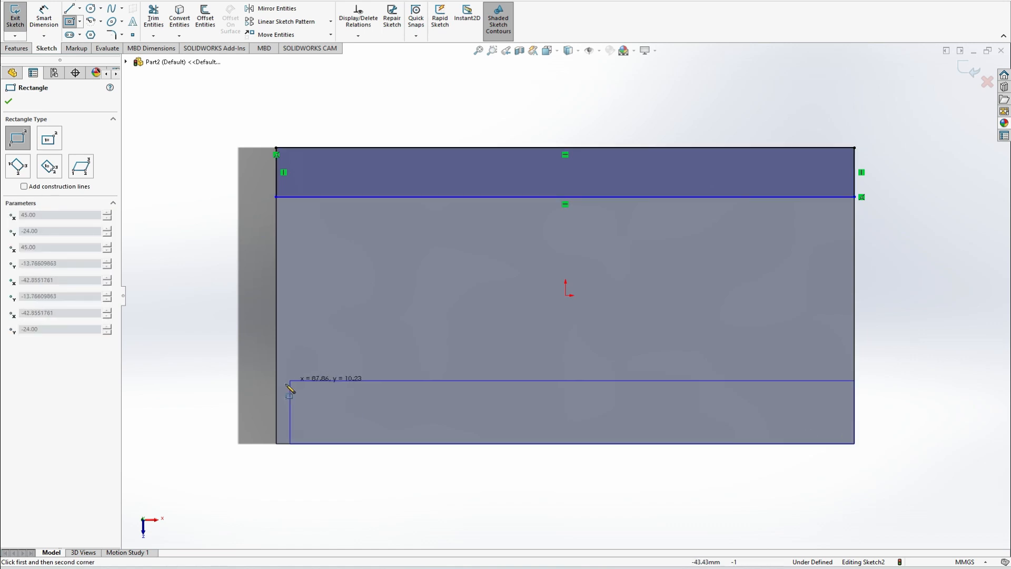
{"action": "left_click", "coordinate": [276, 390]}
{"action": "key", "text": "Escape"}
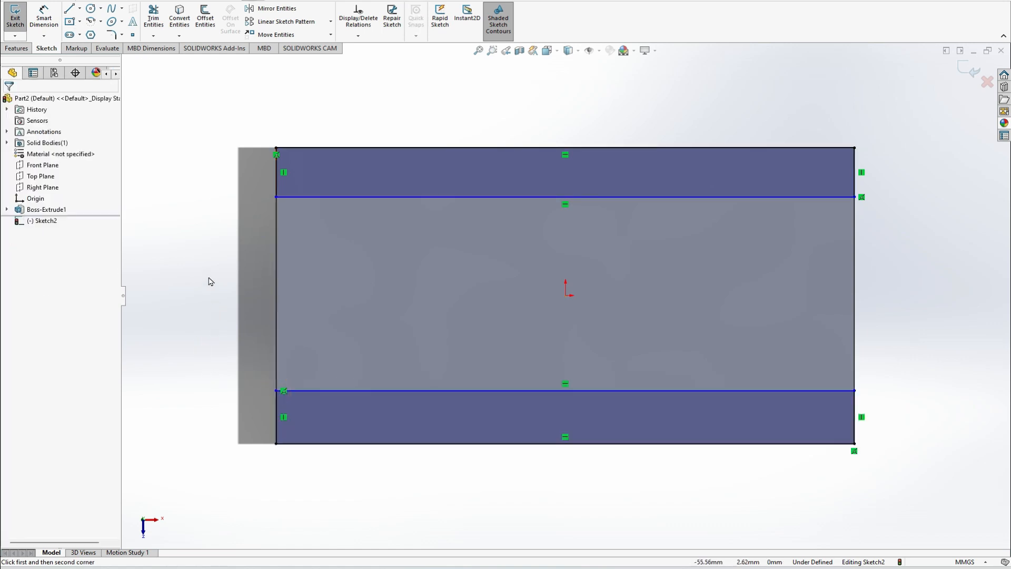
Make the short sides of the two edge rectangles equal and dimension their width to 6 mm.
{"action": "left_click", "coordinate": [276, 186]}
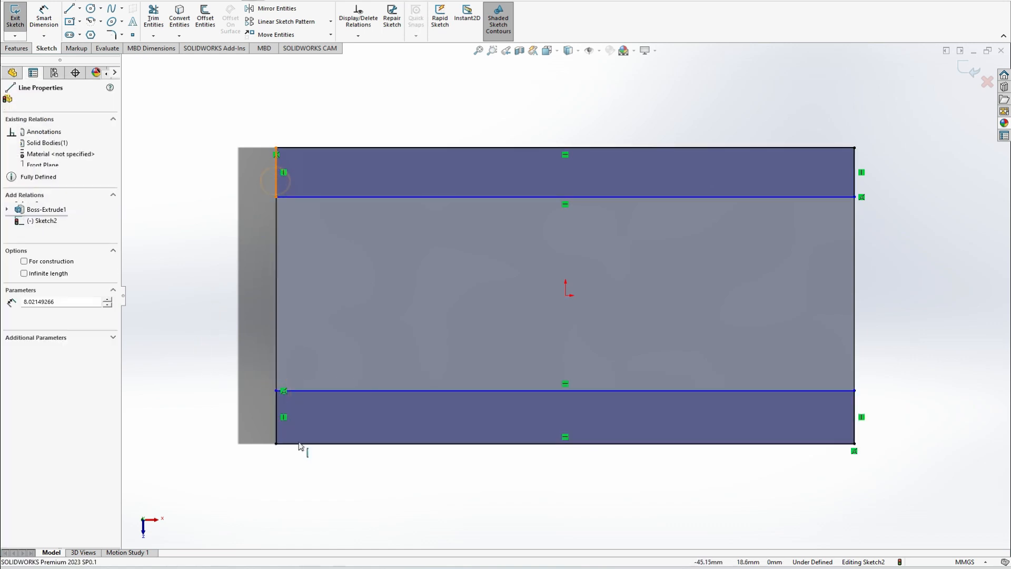
{"action": "left_click", "coordinate": [276, 415], "text": "ctrl"}
{"action": "left_click", "coordinate": [24, 325]}
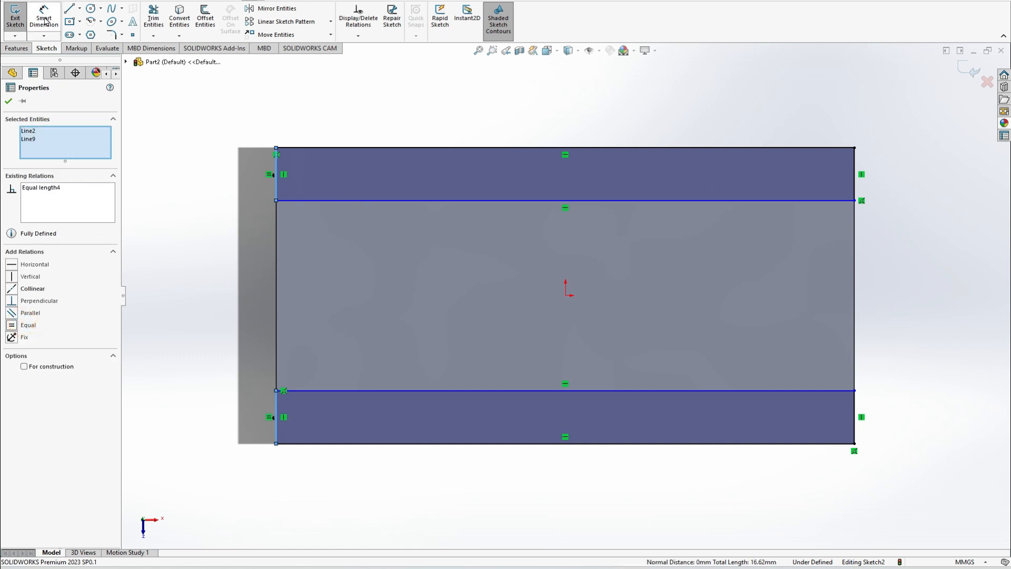
{"action": "left_click", "coordinate": [44, 20]}
{"action": "left_click", "coordinate": [276, 169]}
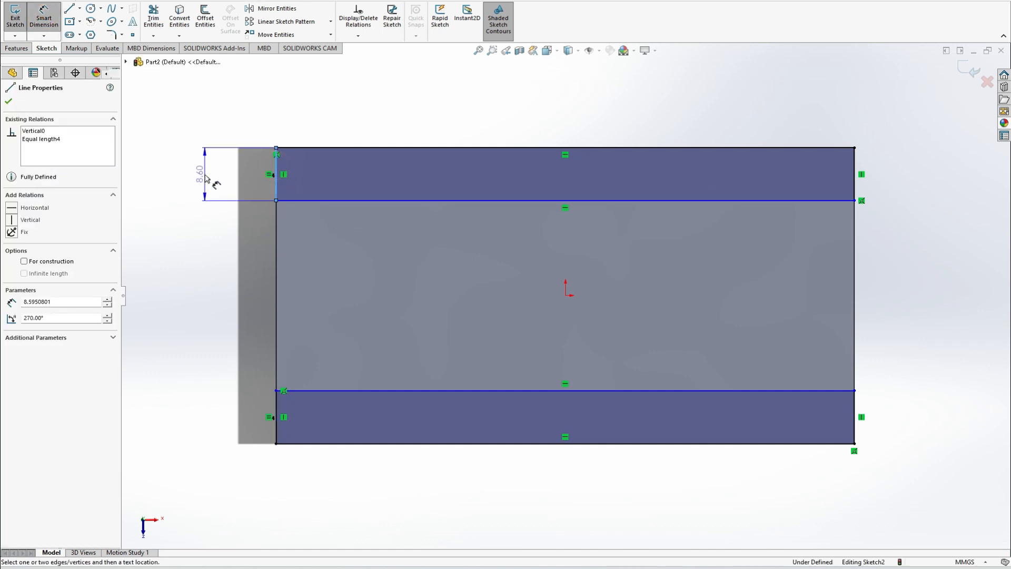
{"action": "left_click", "coordinate": [207, 175]}
{"action": "type", "text": "6"}
{"action": "key", "text": "Return"}
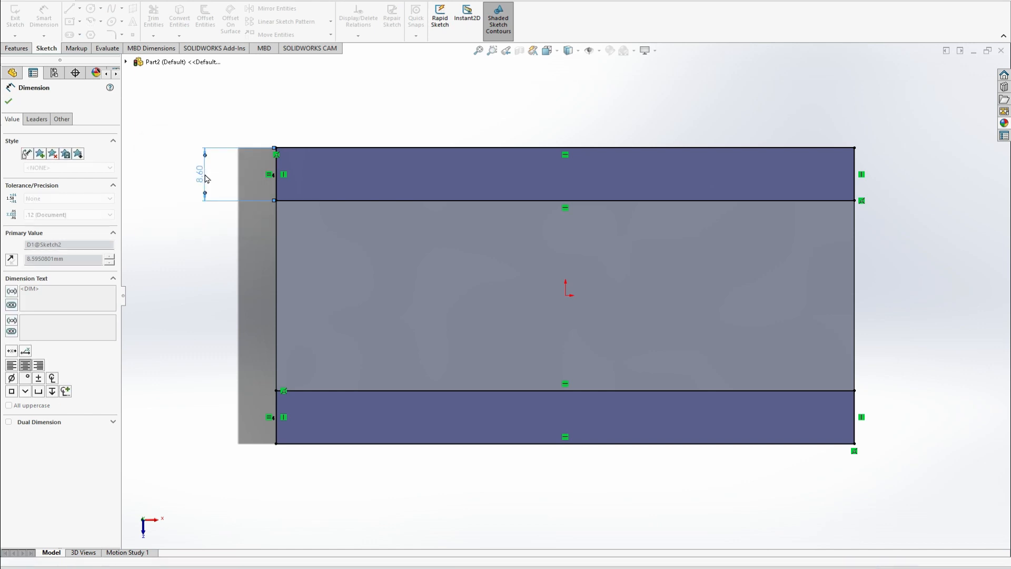
Extrude the two edge rectangles upward 30 mm as side walls merged with the base plate.
{"action": "left_click", "coordinate": [16, 48]}
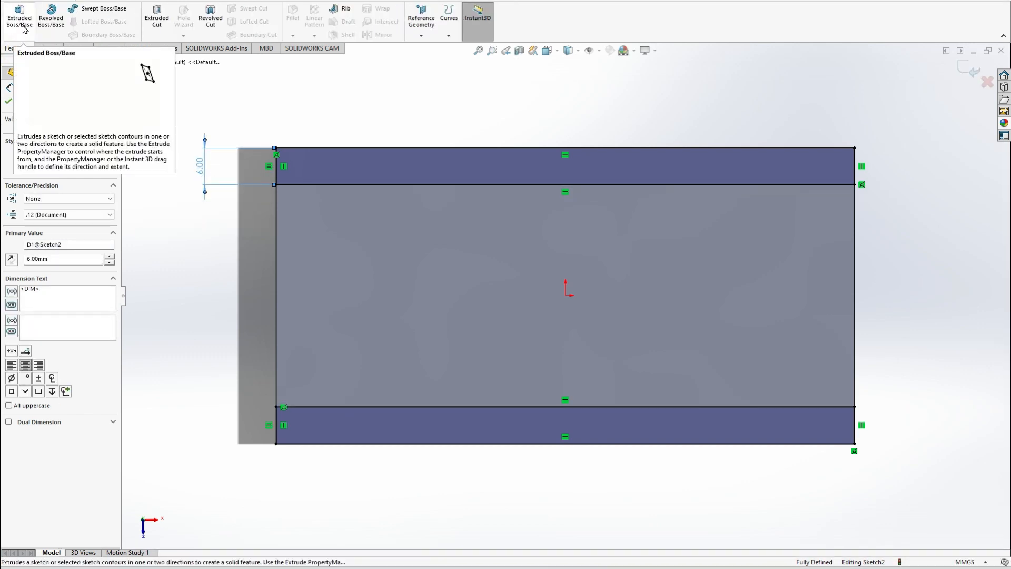
{"action": "left_click", "coordinate": [21, 21]}
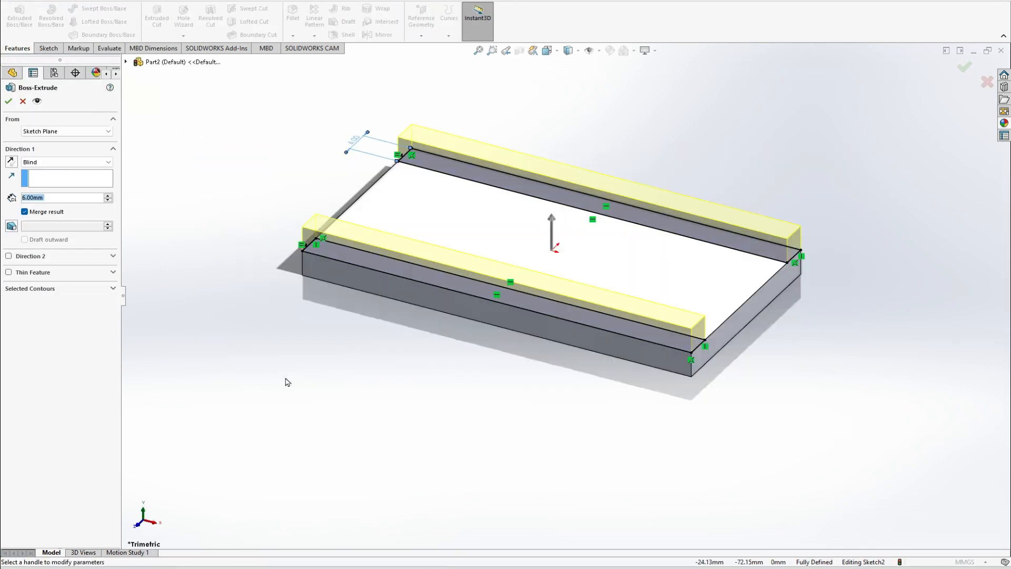
{"action": "key", "text": "alt+Tab"}
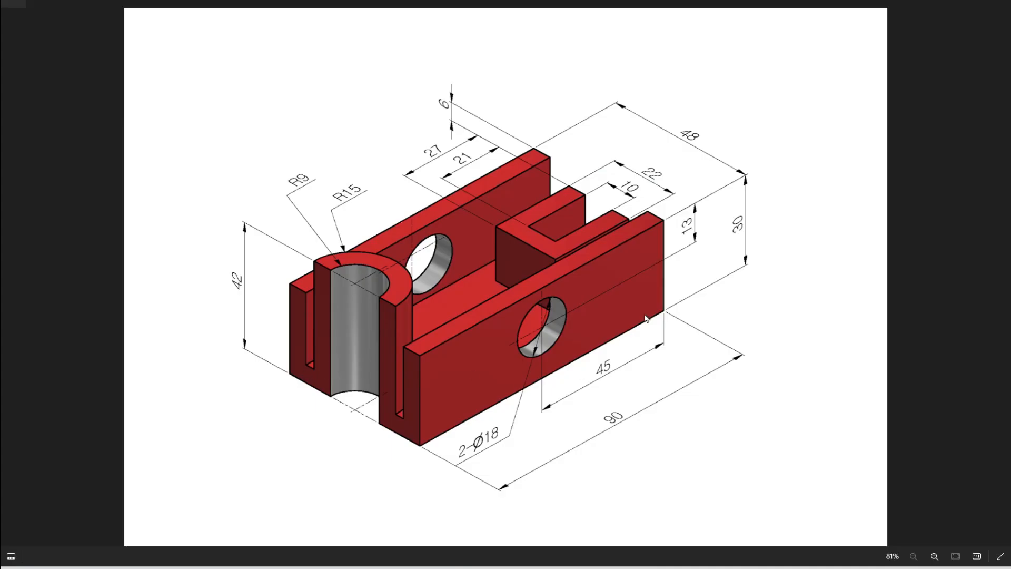
{"action": "key", "text": "alt+Tab"}
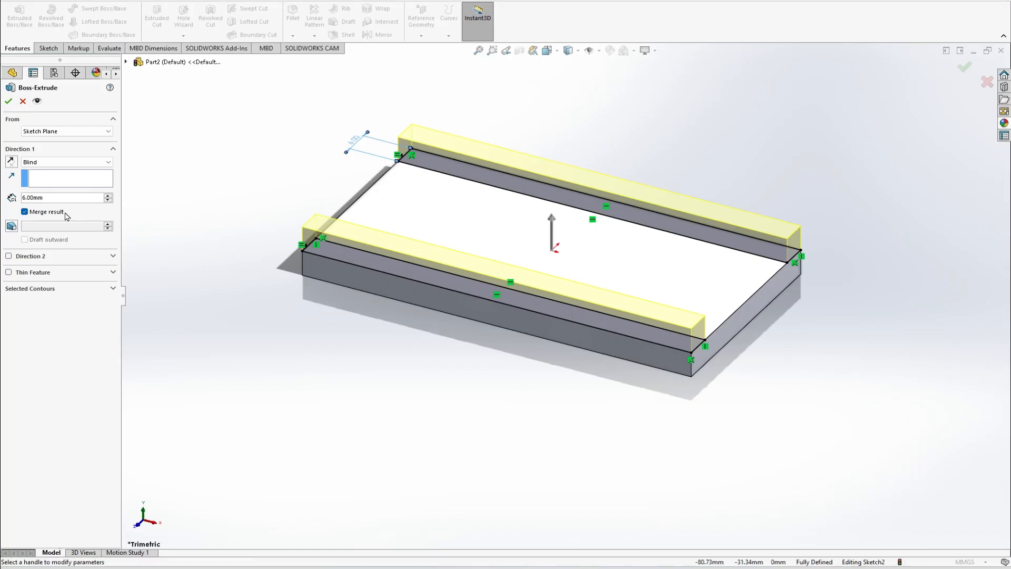
{"action": "double_click", "coordinate": [58, 200]}
{"action": "type", "text": "30"}
{"action": "key", "text": "Return"}
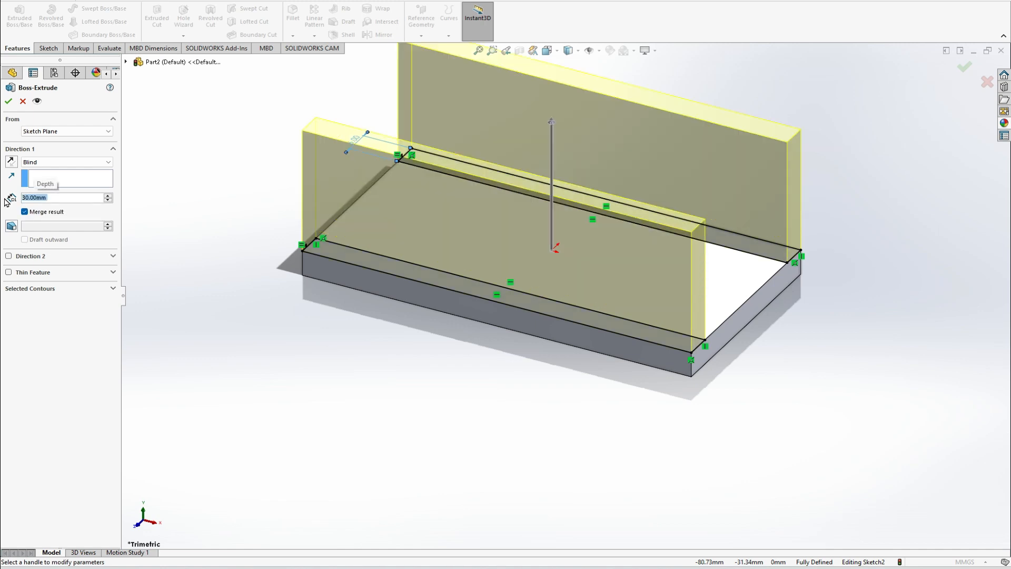
{"action": "key", "text": "Return"}
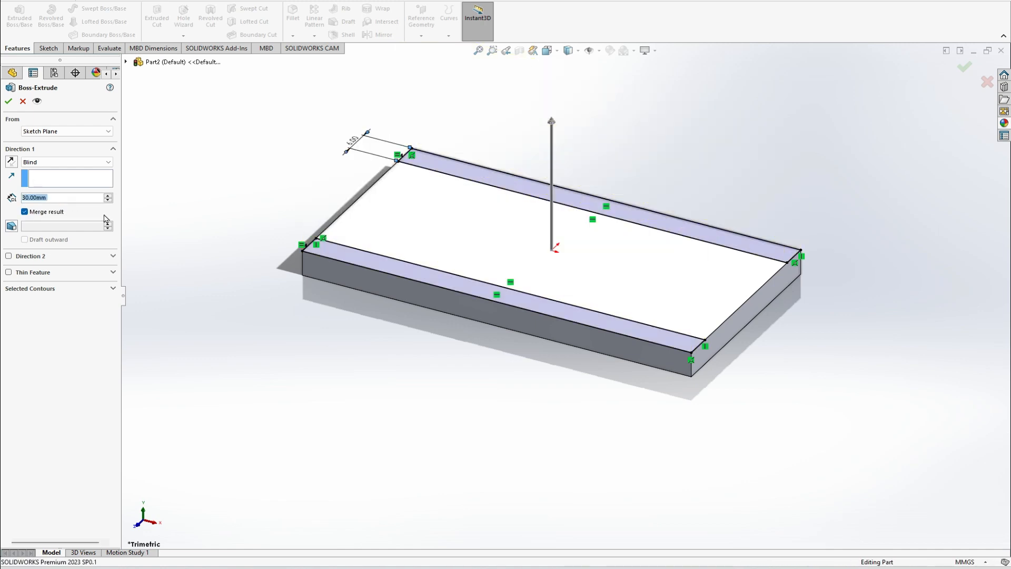
{"action": "left_click", "coordinate": [368, 383]}
Start a sketch on the front wall's outer face and draw a circle of about 9.3 mm radius vertically above the origin.
{"action": "left_click", "coordinate": [535, 270]}
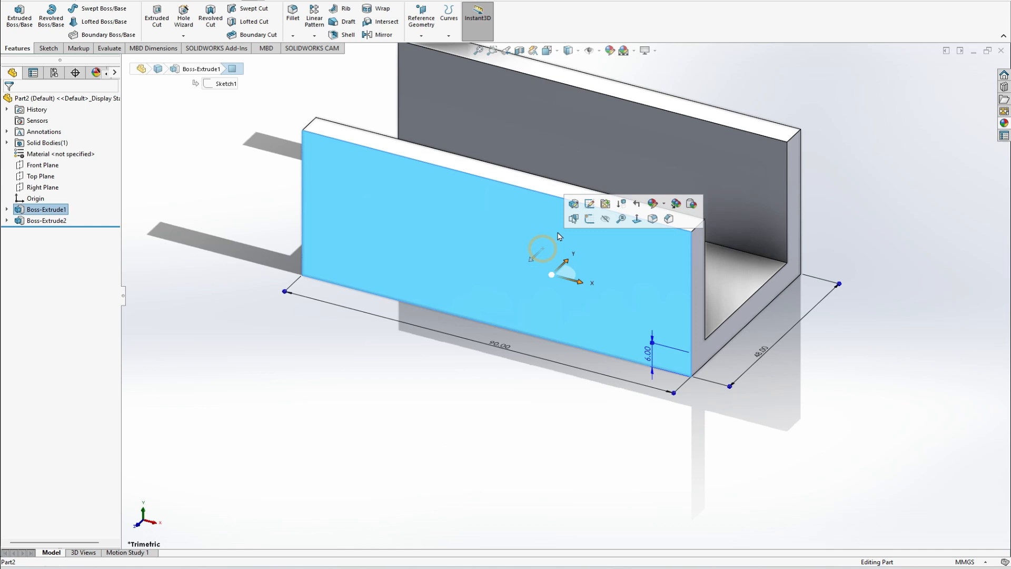
{"action": "left_click", "coordinate": [593, 218]}
{"action": "left_click", "coordinate": [91, 9]}
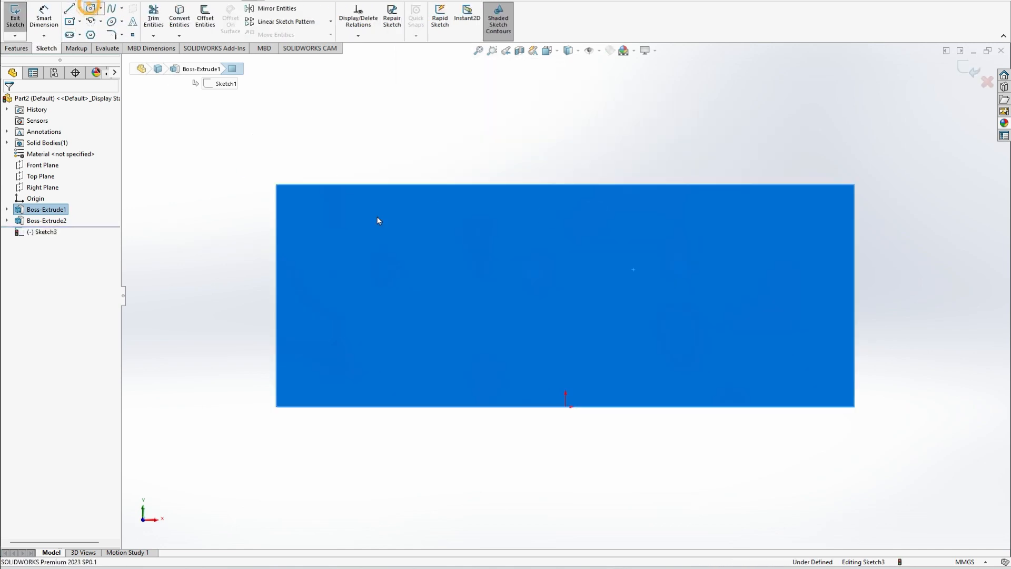
{"action": "left_click", "coordinate": [565, 269]}
{"action": "left_click", "coordinate": [553, 326]}
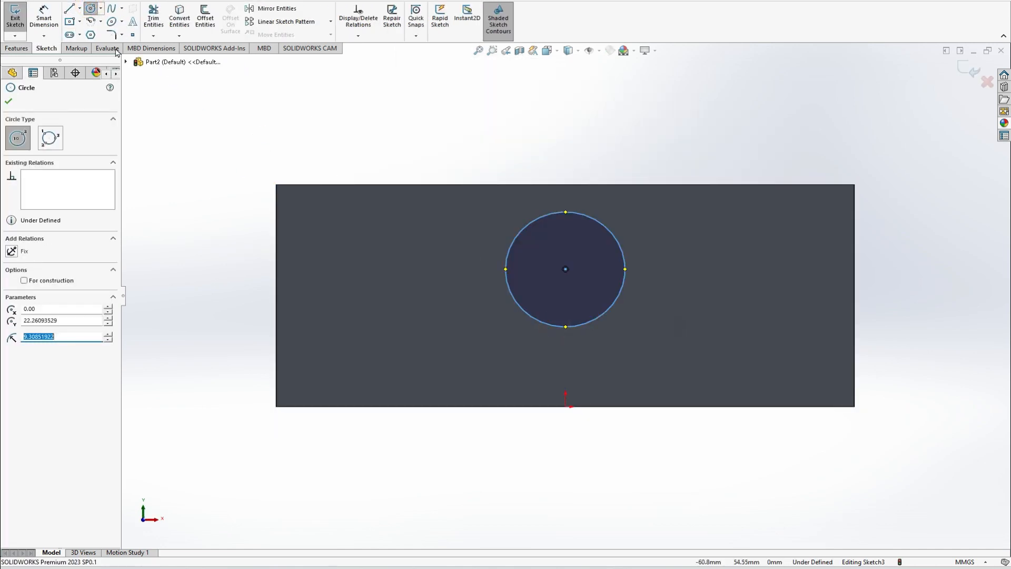
Dimension the circle on the front wall's face to a diameter of 18 mm.
{"action": "left_click", "coordinate": [44, 22]}
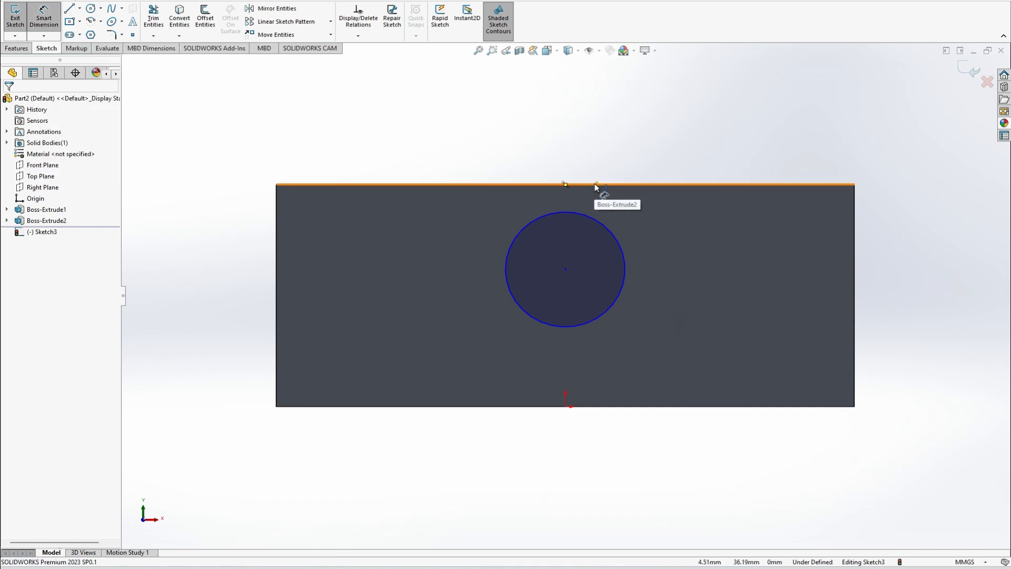
{"action": "key", "text": "alt+Tab"}
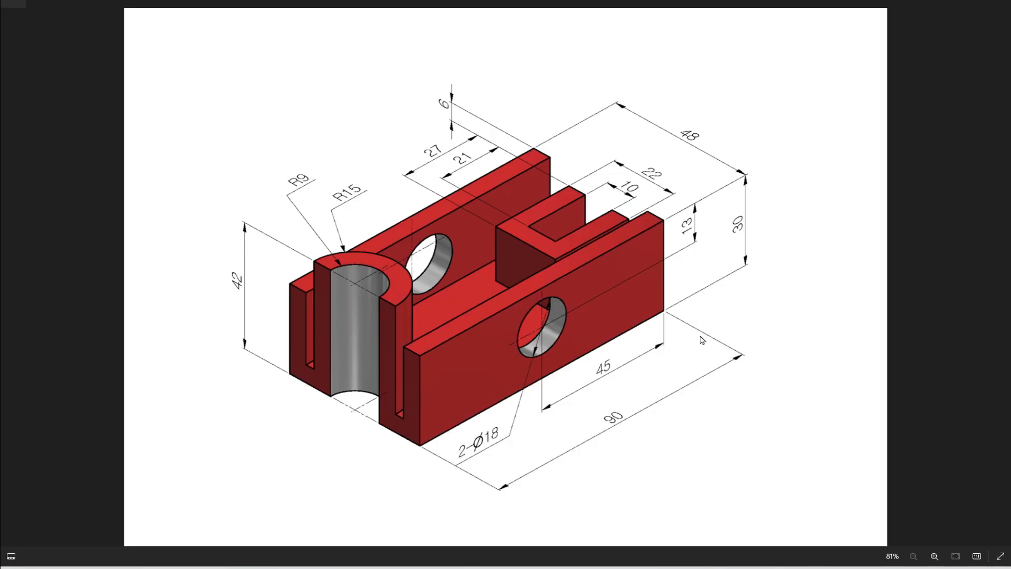
{"action": "key", "text": "alt+Tab"}
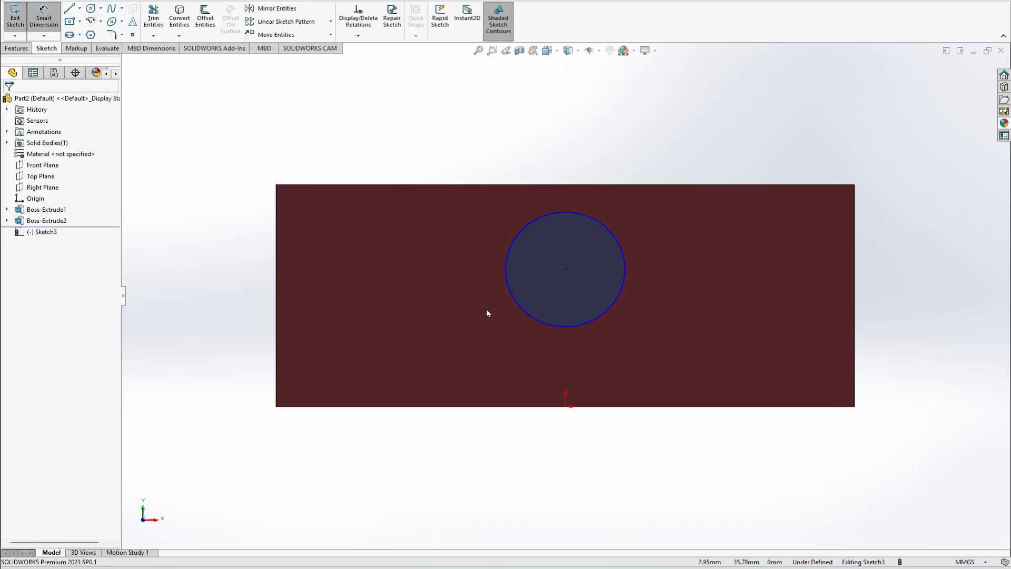
{"action": "left_click", "coordinate": [551, 323]}
{"action": "left_click", "coordinate": [564, 300]}
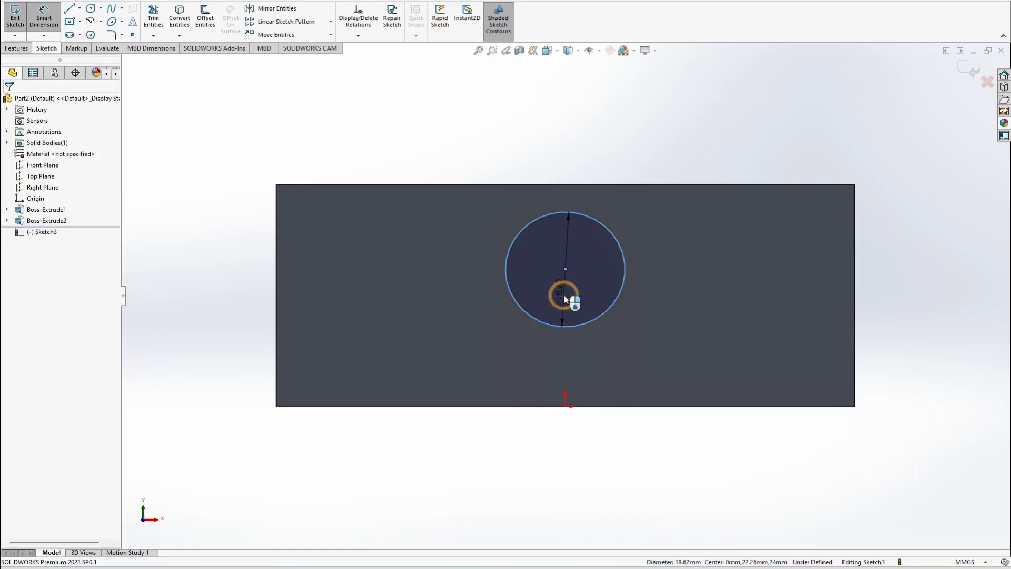
{"action": "key", "text": "Return"}
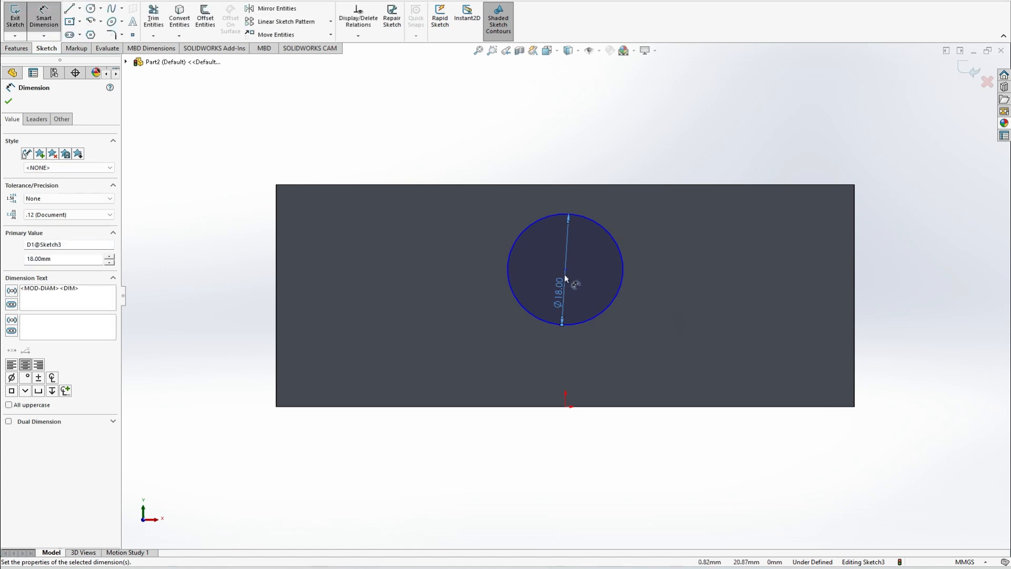
Locate the circle's centre 45 mm from the wall's right edge and 13 mm below its upper edge.
{"action": "left_click", "coordinate": [565, 269]}
{"action": "left_click", "coordinate": [854, 304]}
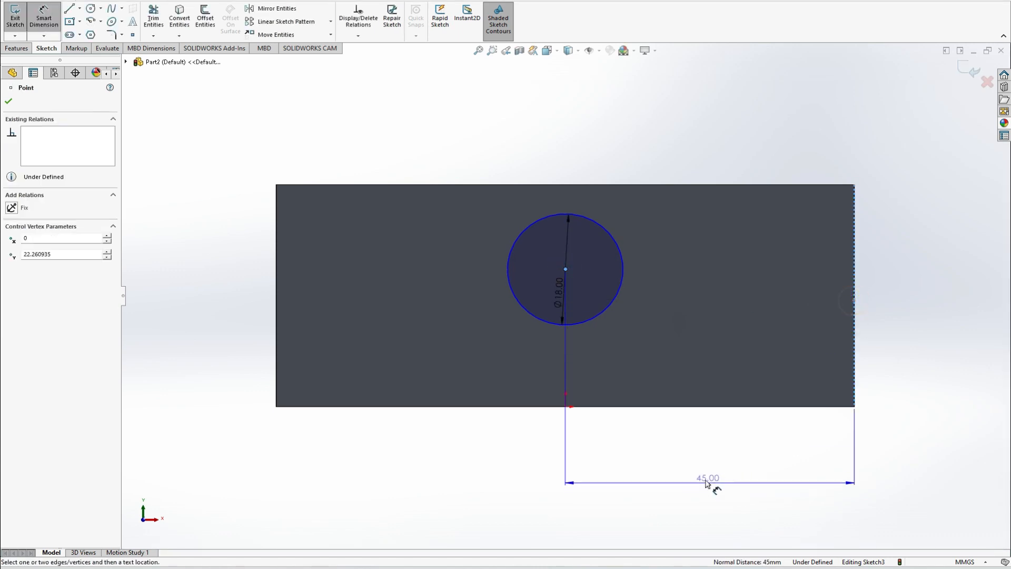
{"action": "left_click", "coordinate": [704, 473]}
{"action": "type", "text": "45"}
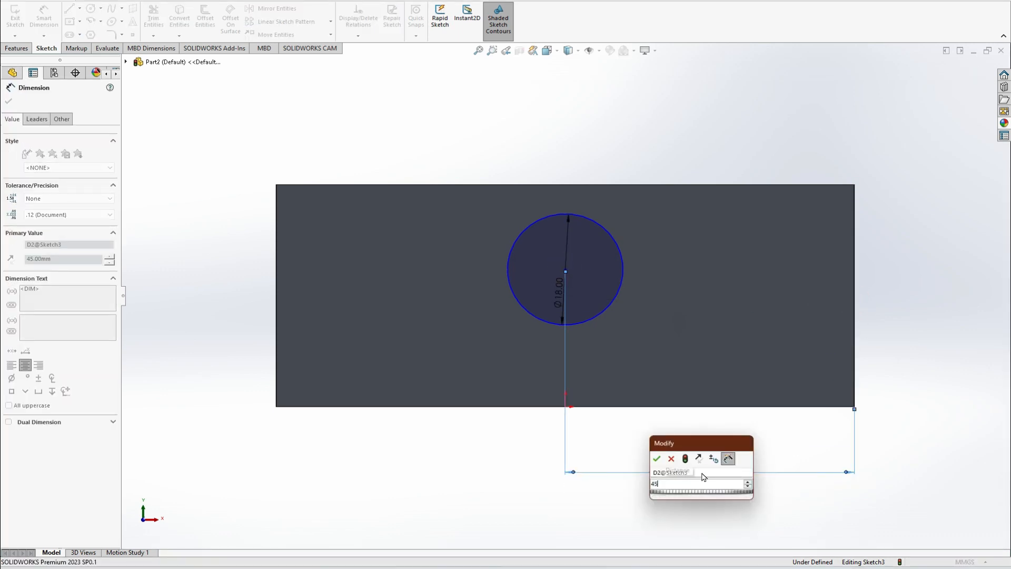
{"action": "key", "text": "Return"}
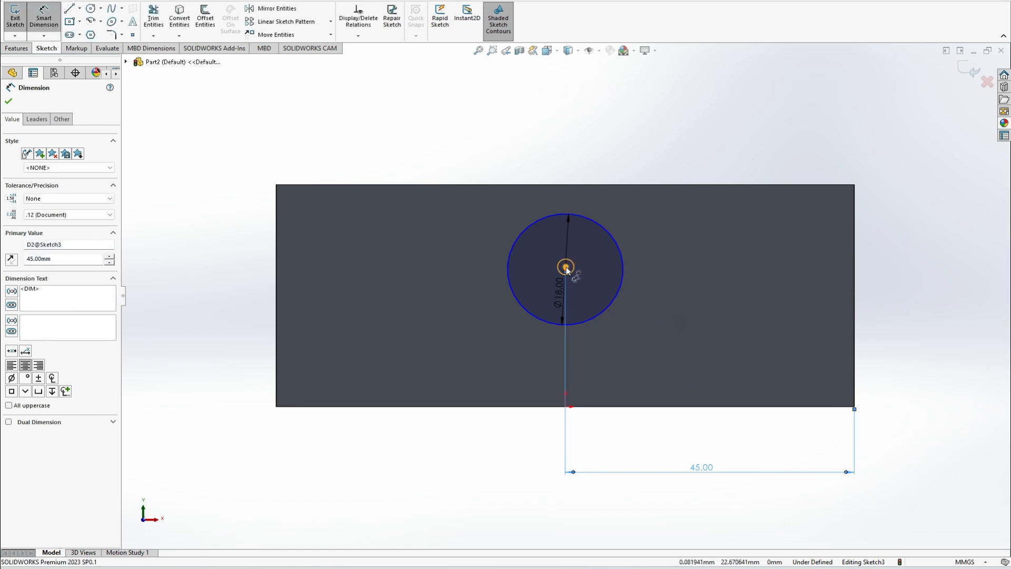
{"action": "left_click", "coordinate": [565, 269]}
{"action": "left_click", "coordinate": [586, 185]}
{"action": "left_click", "coordinate": [927, 248]}
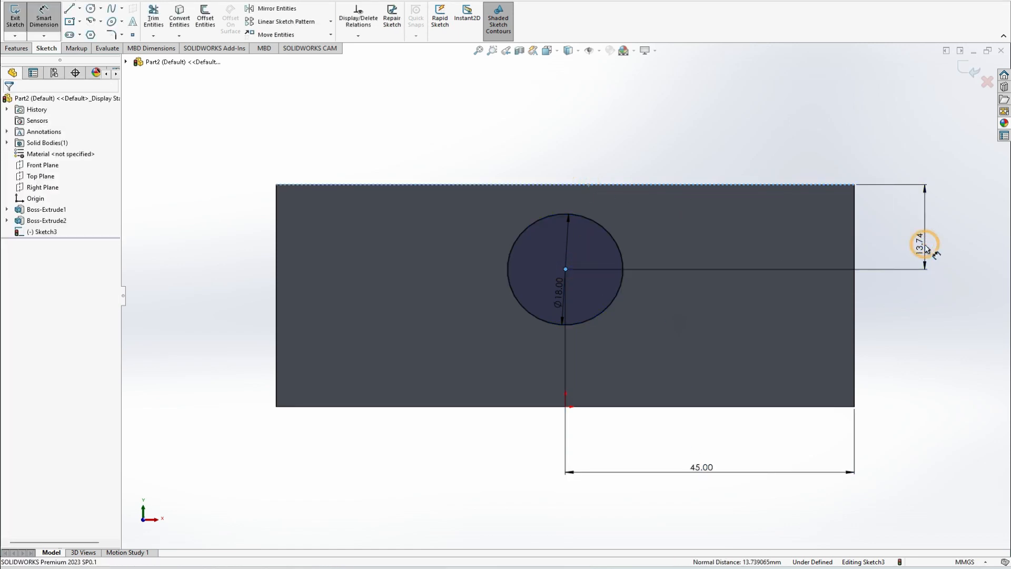
{"action": "key", "text": "Return"}
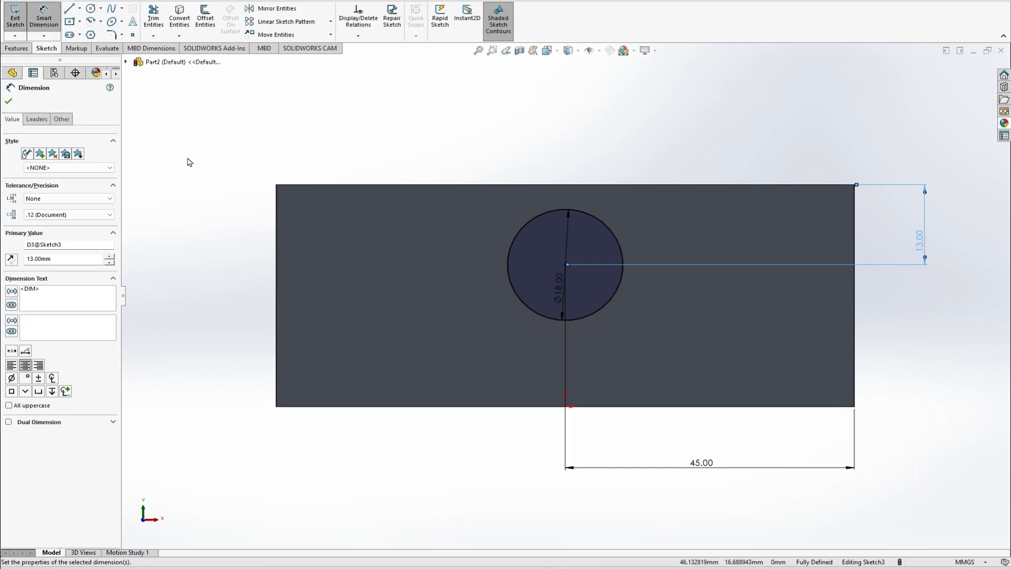
Cut the 18 mm circle through both side walls using the Through All - Both end condition.
{"action": "left_click", "coordinate": [17, 48]}
{"action": "left_click", "coordinate": [154, 22]}
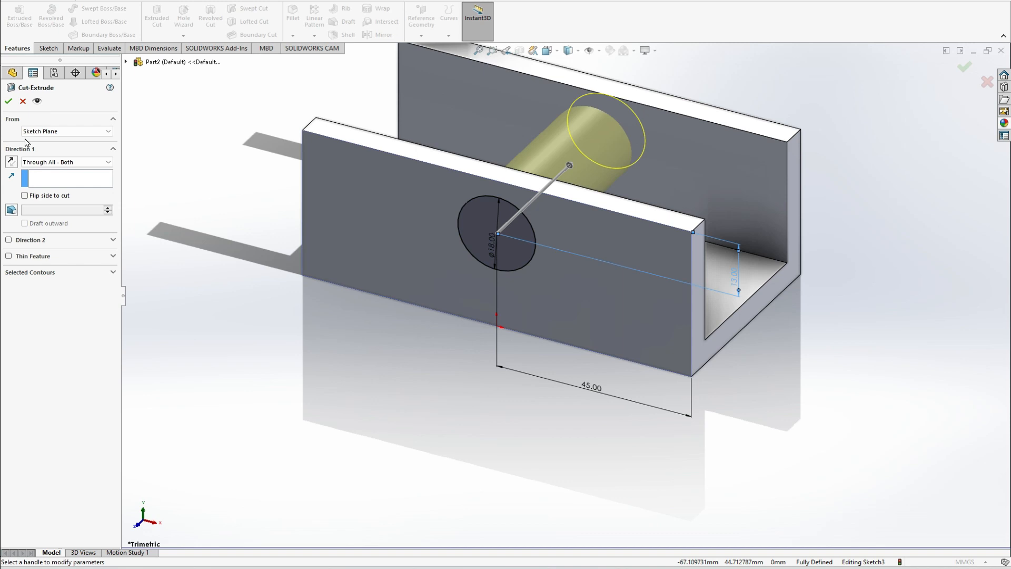
{"action": "left_click", "coordinate": [67, 161]}
{"action": "left_click", "coordinate": [62, 185]}
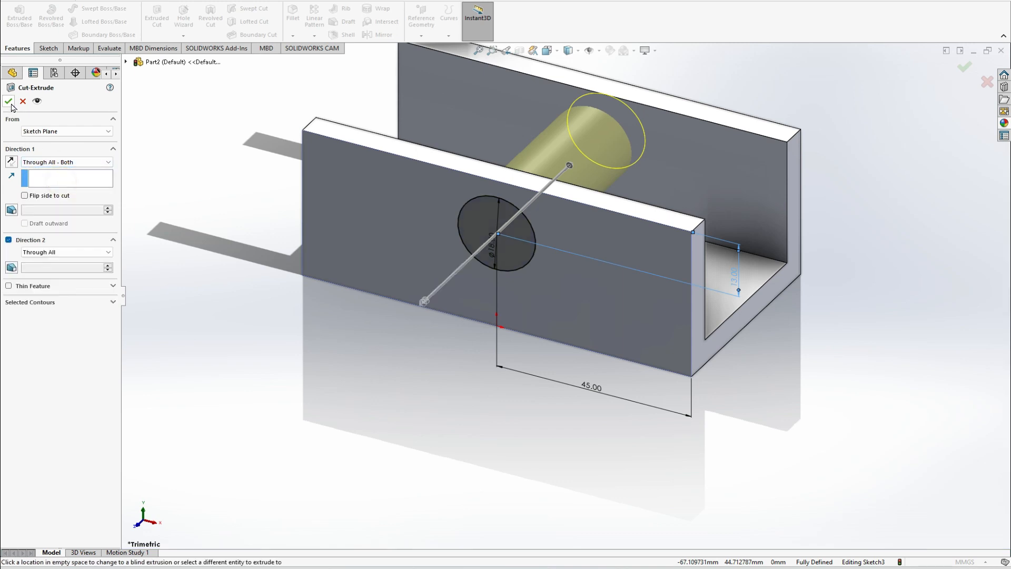
{"action": "left_click", "coordinate": [8, 100]}
{"action": "left_click", "coordinate": [870, 319]}
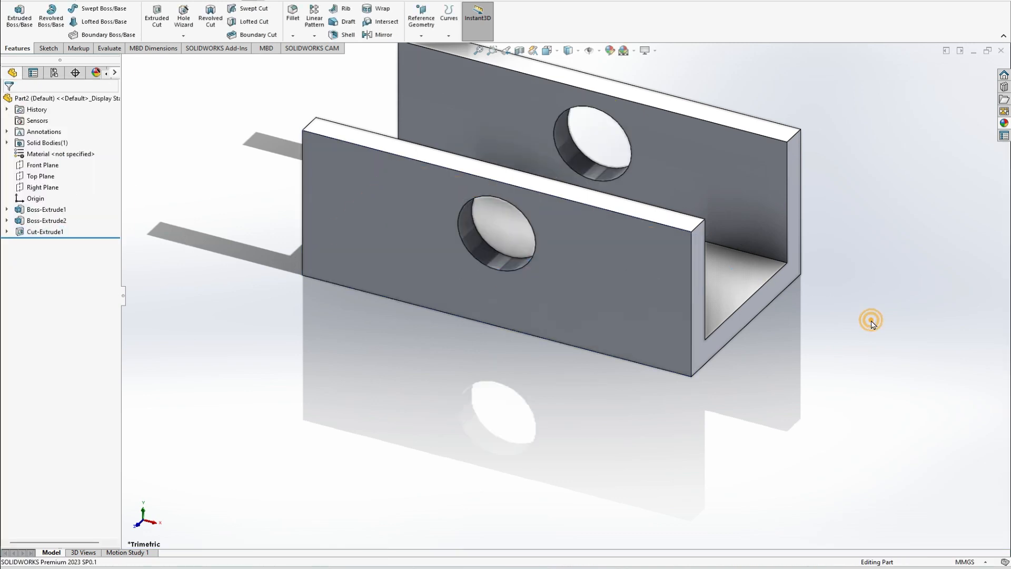
Reopen the base plate's sketch and draw a circle of about 13.3 mm diameter centred on the left short edge's midpoint.
{"action": "key", "text": "alt+Tab"}
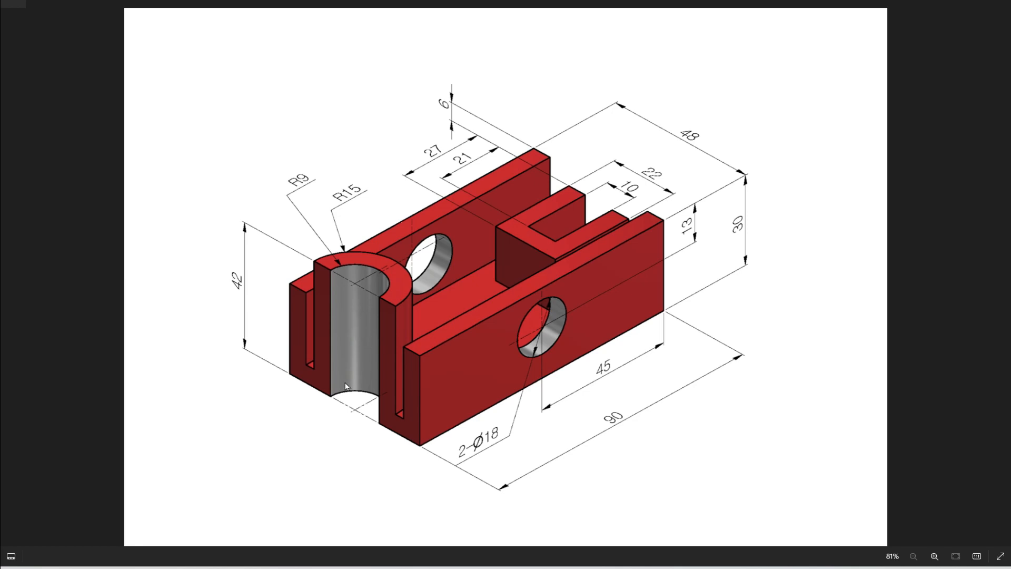
{"action": "key", "text": "alt+Tab"}
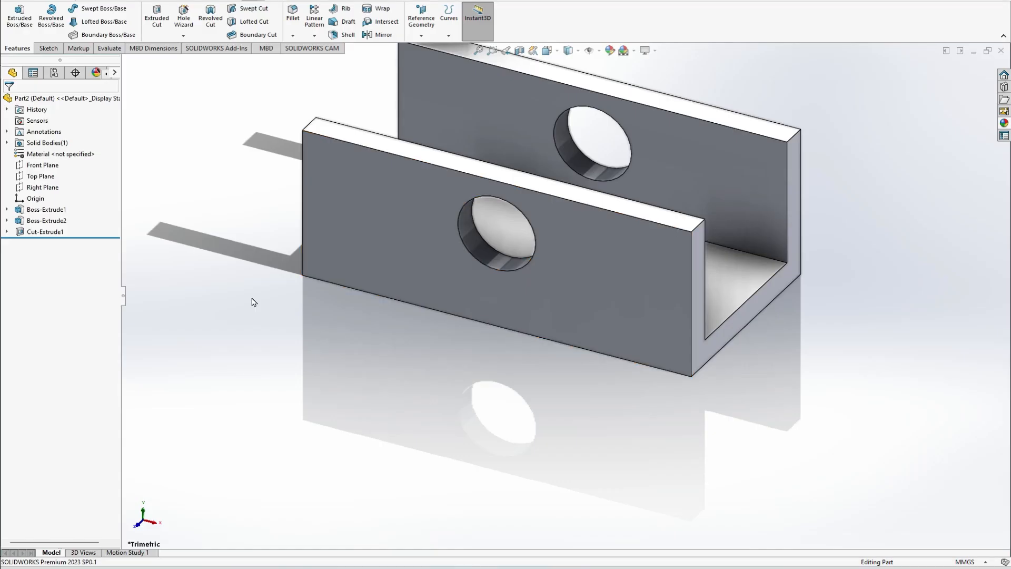
{"action": "right_click", "coordinate": [39, 210]}
{"action": "left_click", "coordinate": [64, 182]}
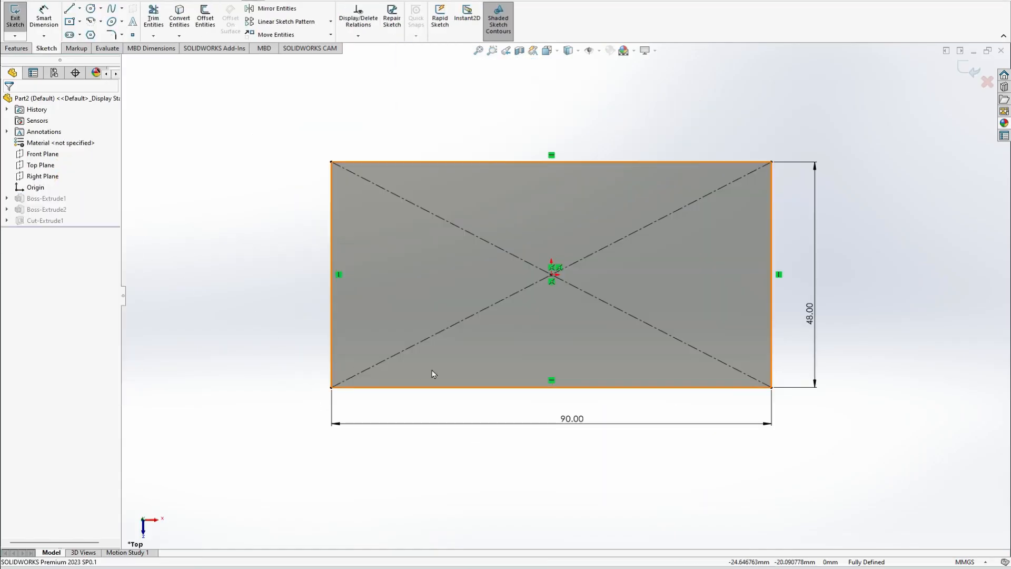
{"action": "left_click", "coordinate": [90, 8]}
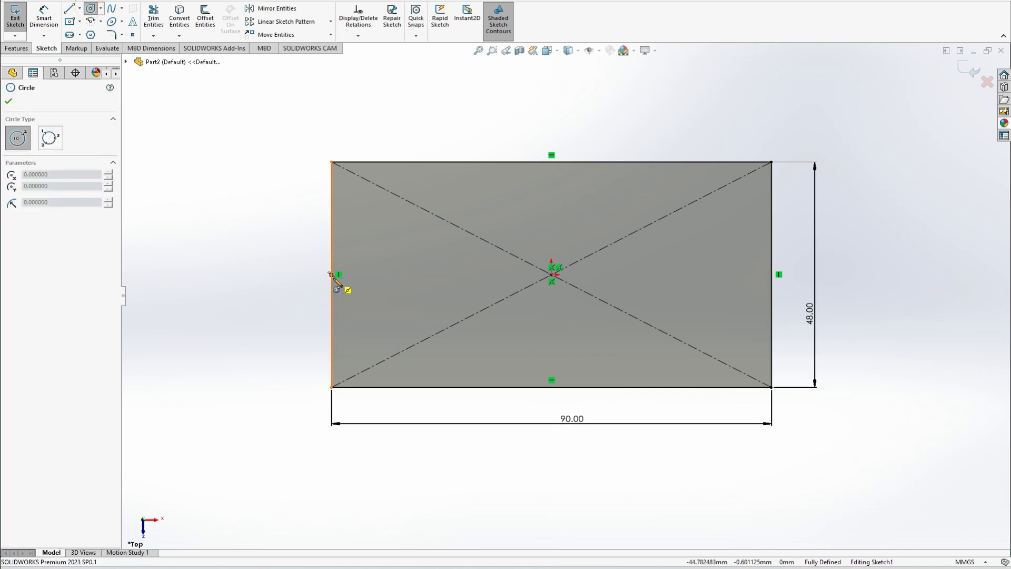
{"action": "left_click", "coordinate": [332, 274]}
{"action": "left_click", "coordinate": [354, 296]}
Dimension the circle on the base plate's left edge to a diameter of 18 mm.
{"action": "left_click", "coordinate": [43, 20]}
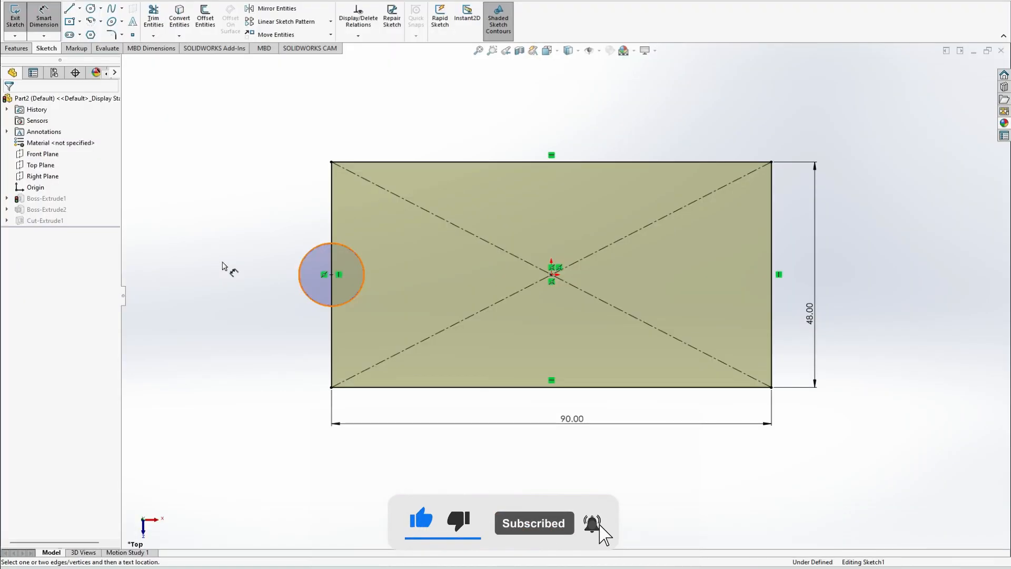
{"action": "left_click", "coordinate": [298, 272]}
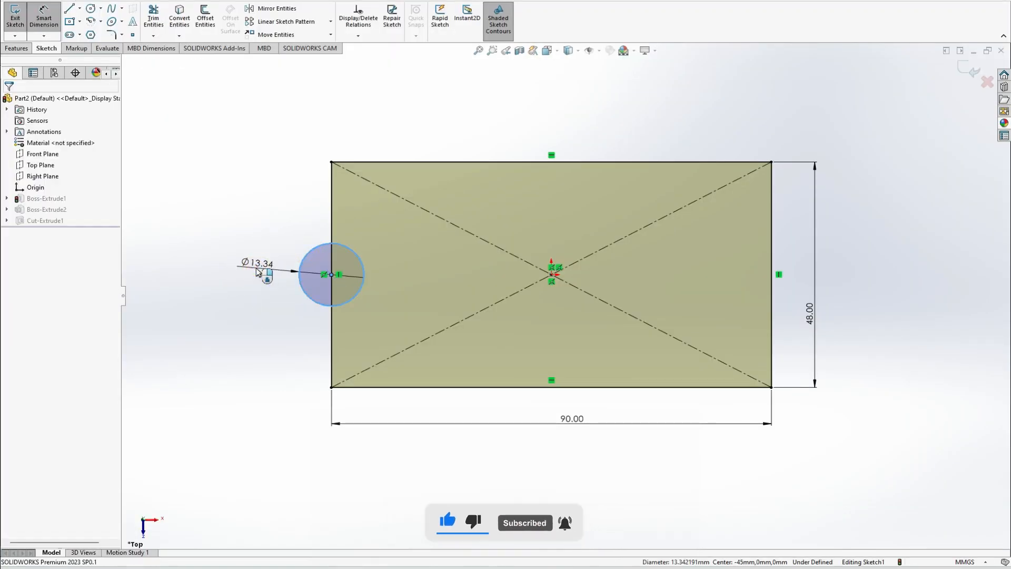
{"action": "left_click", "coordinate": [258, 271]}
{"action": "key", "text": "Return"}
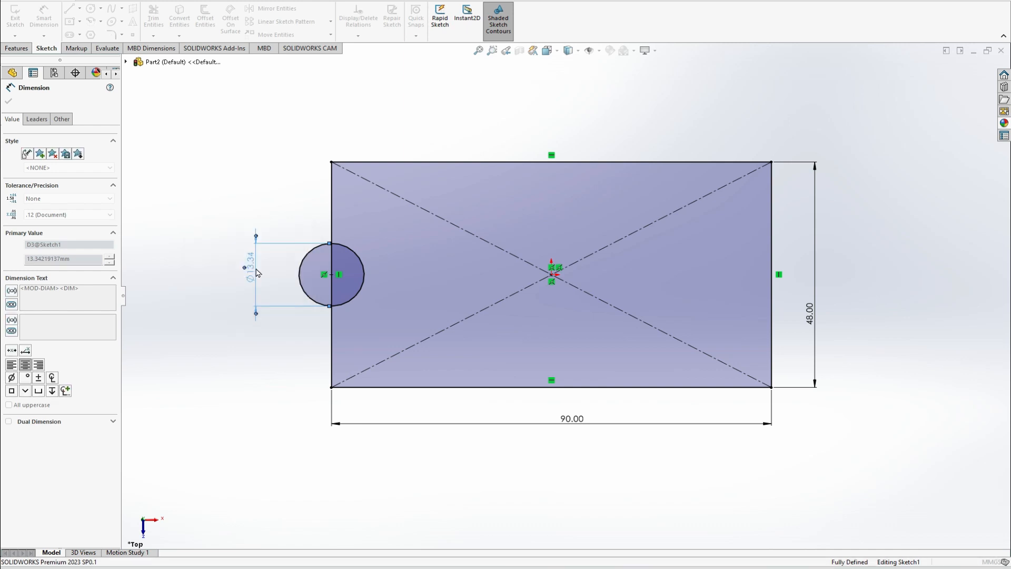
Trim the circle's outer half and the edge segment inside it into a semicircular notch, and exit the base sketch.
{"action": "left_click", "coordinate": [150, 14]}
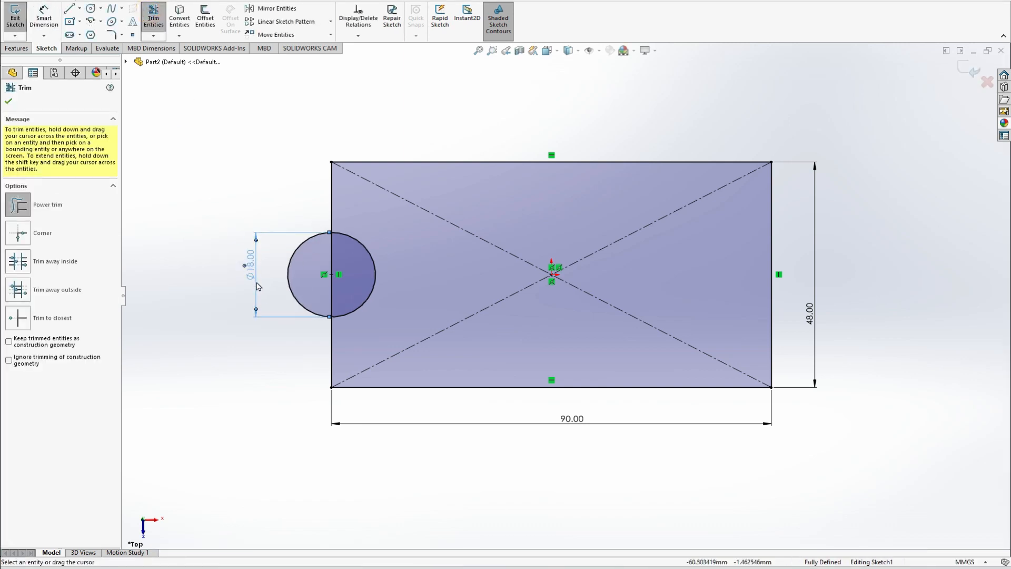
{"action": "left_click_drag", "start_coordinate": [258, 280], "coordinate": [340, 284]}
{"action": "key", "text": "Escape"}
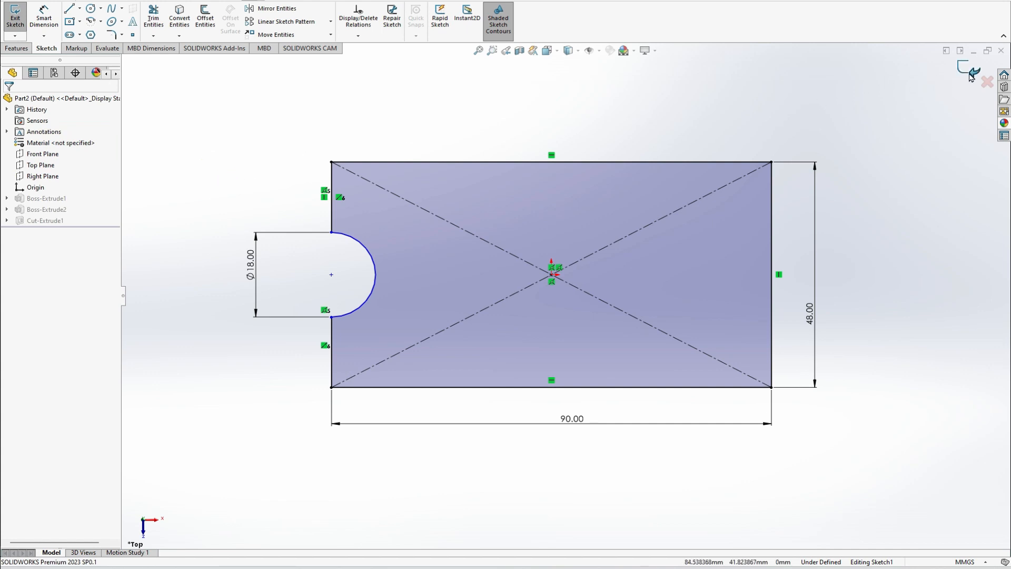
{"action": "left_click", "coordinate": [972, 75]}
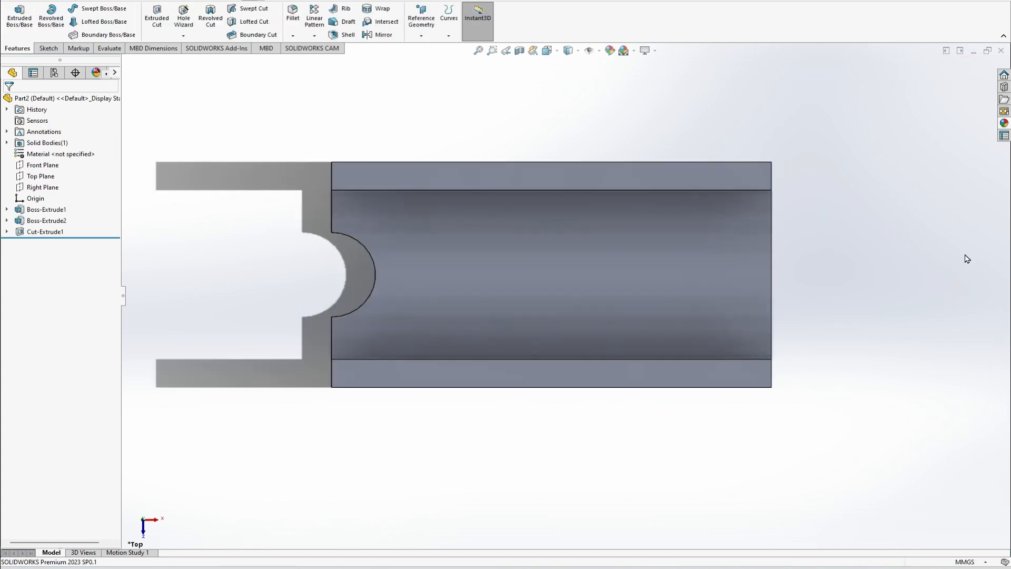
Start a sketch on the base plate's top face and draw the outer three-sided U outline, about 23.5 mm deep from the right edge.
{"action": "key", "text": "ctrl+7"}
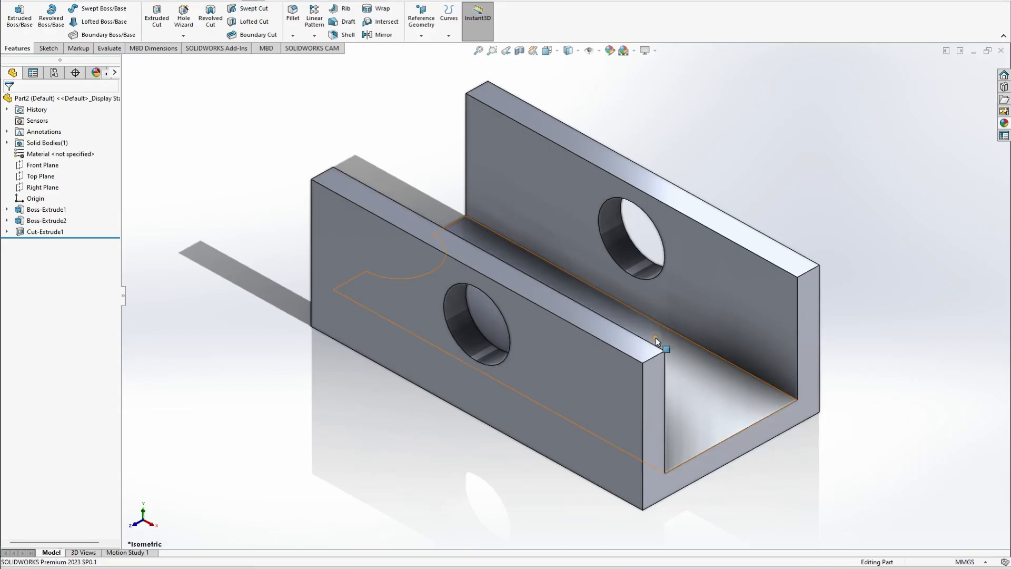
{"action": "left_click", "coordinate": [656, 342]}
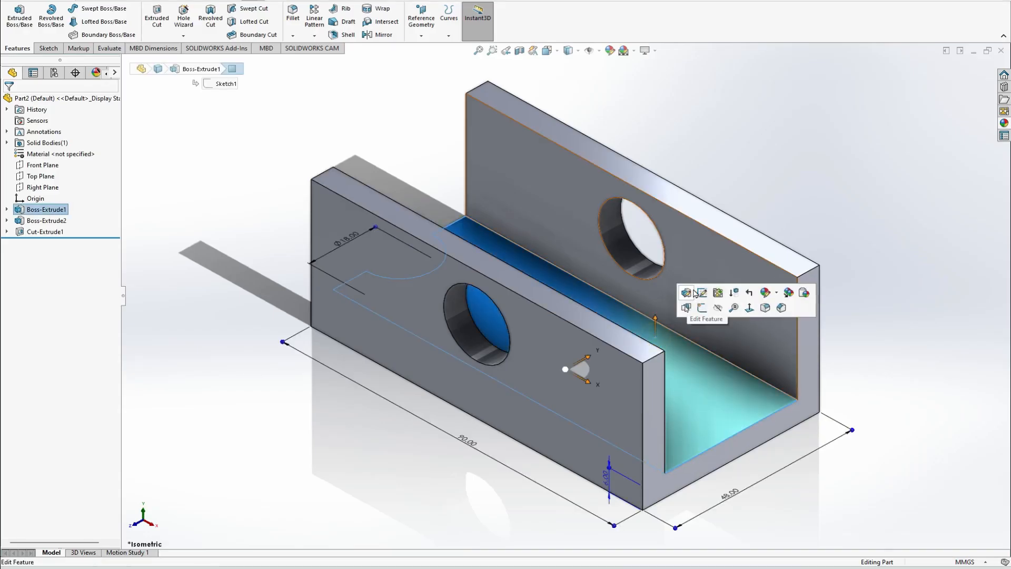
{"action": "left_click", "coordinate": [701, 308]}
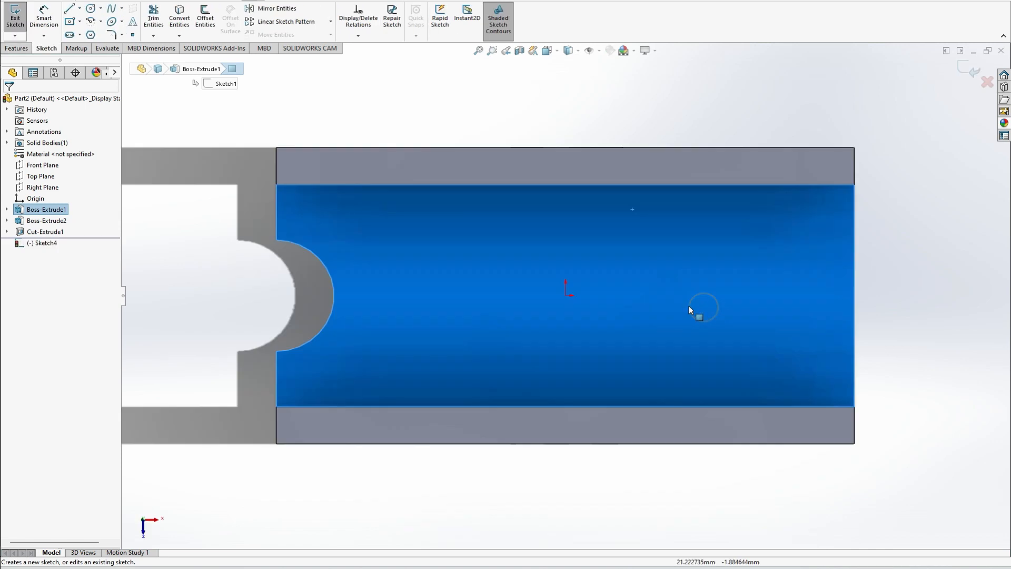
{"action": "left_click", "coordinate": [69, 9]}
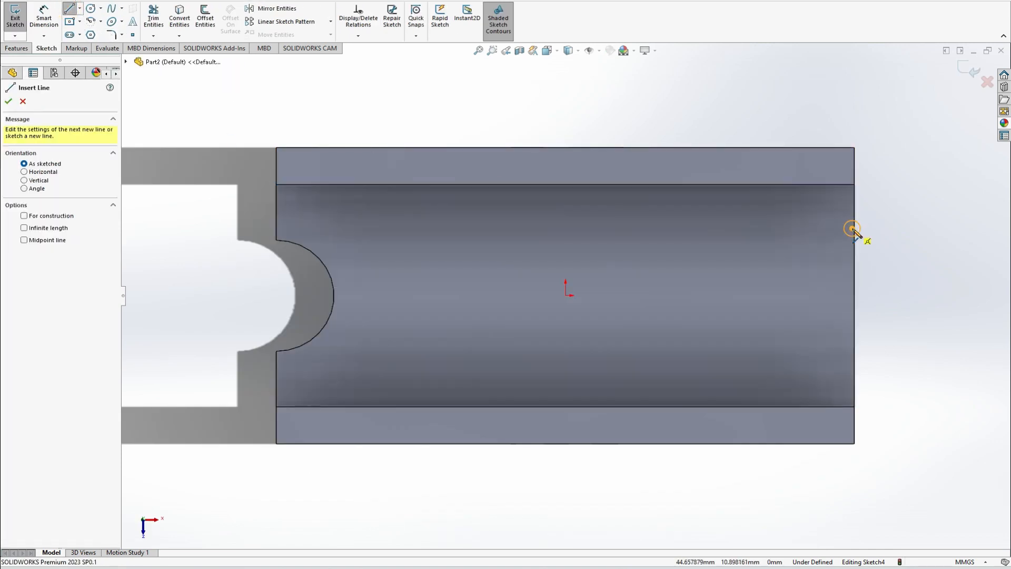
{"action": "left_click", "coordinate": [853, 228]}
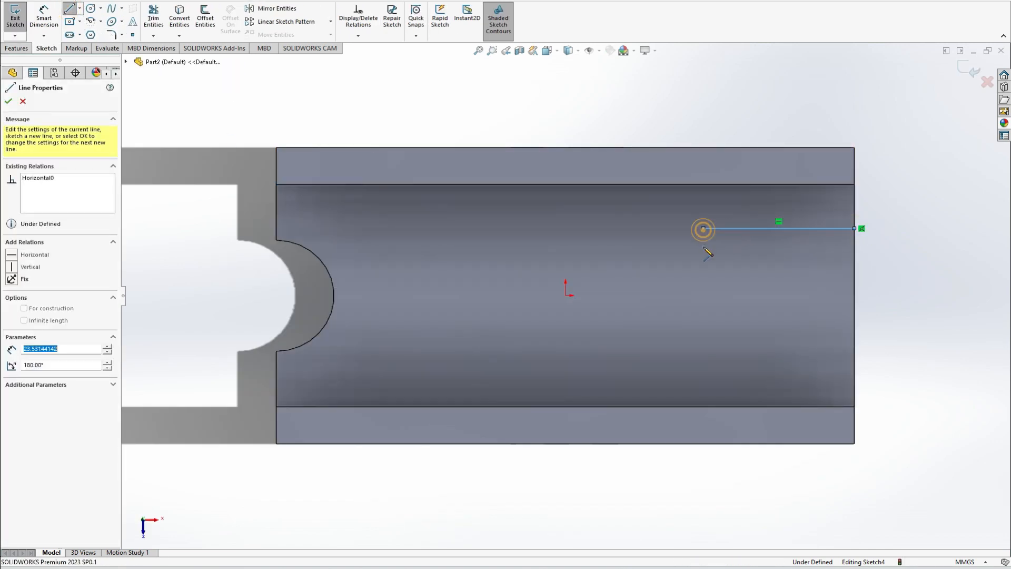
{"action": "left_click", "coordinate": [703, 366]}
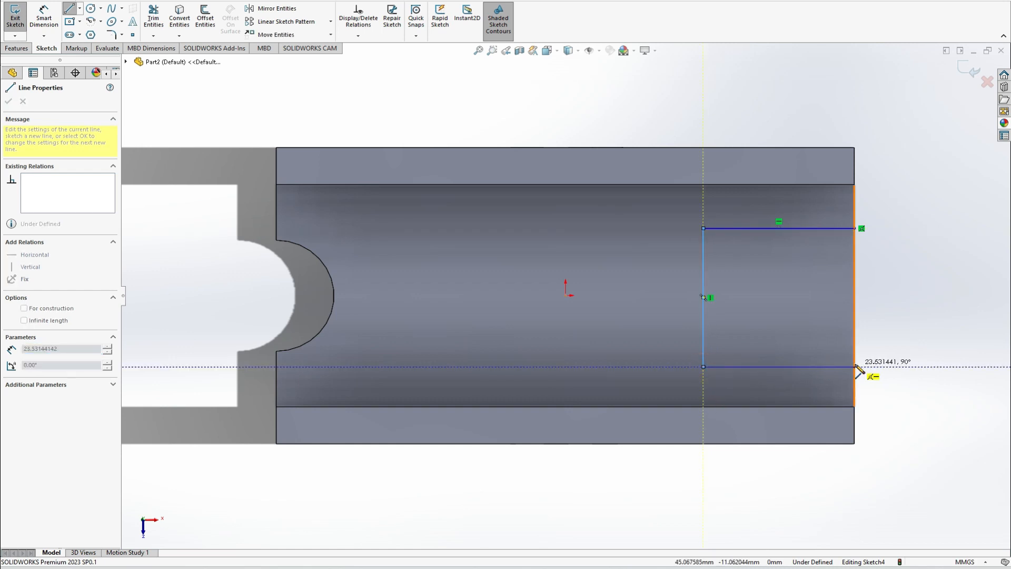
{"action": "left_click", "coordinate": [853, 367]}
Draw the inner three-sided outline inside the U and close both arm ends along the plate's right edge.
{"action": "left_click", "coordinate": [854, 342]}
{"action": "left_click", "coordinate": [726, 342]}
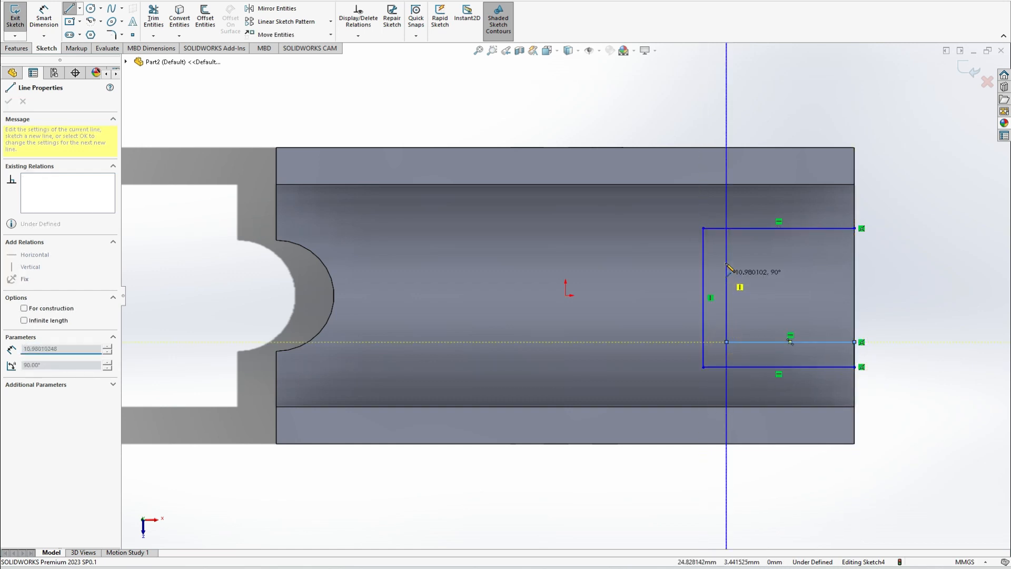
{"action": "left_click", "coordinate": [726, 260]}
{"action": "left_click", "coordinate": [853, 261]}
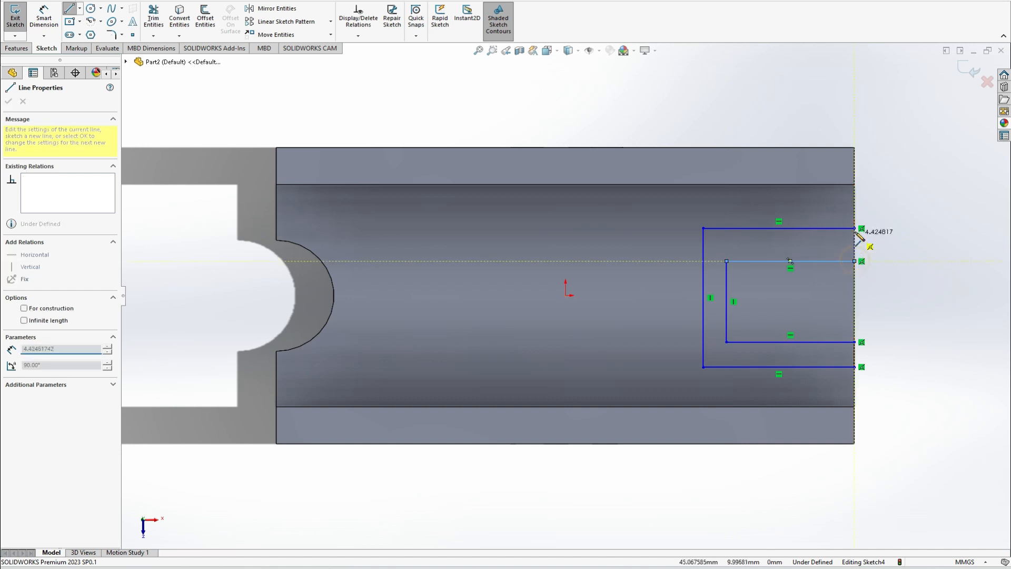
{"action": "left_click", "coordinate": [854, 229]}
{"action": "key", "text": "Escape"}
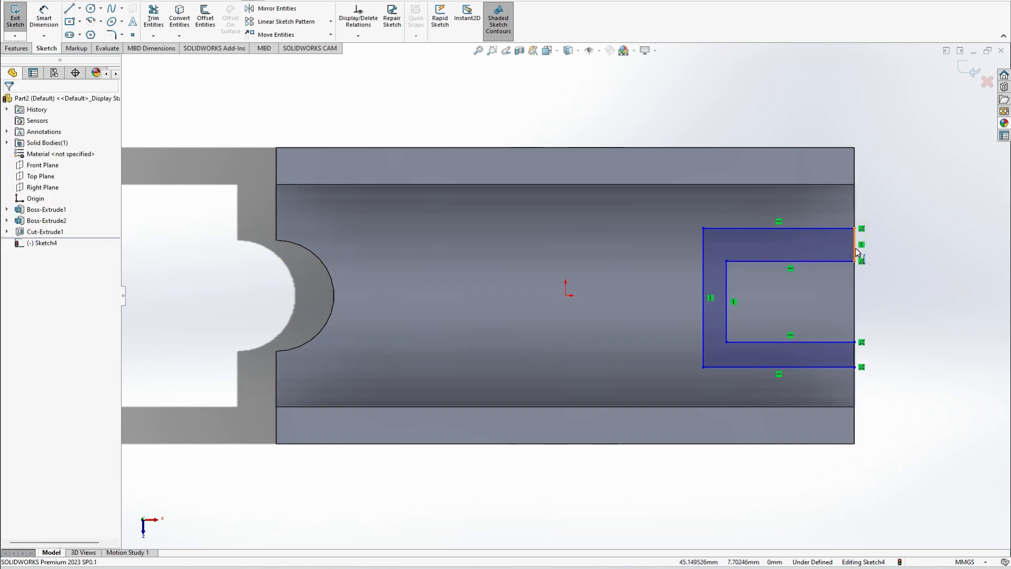
Make the two end lines of the U's arms equal and set the arm width to 6 mm.
{"action": "left_click", "coordinate": [856, 252]}
{"action": "left_click", "coordinate": [854, 351], "text": "ctrl"}
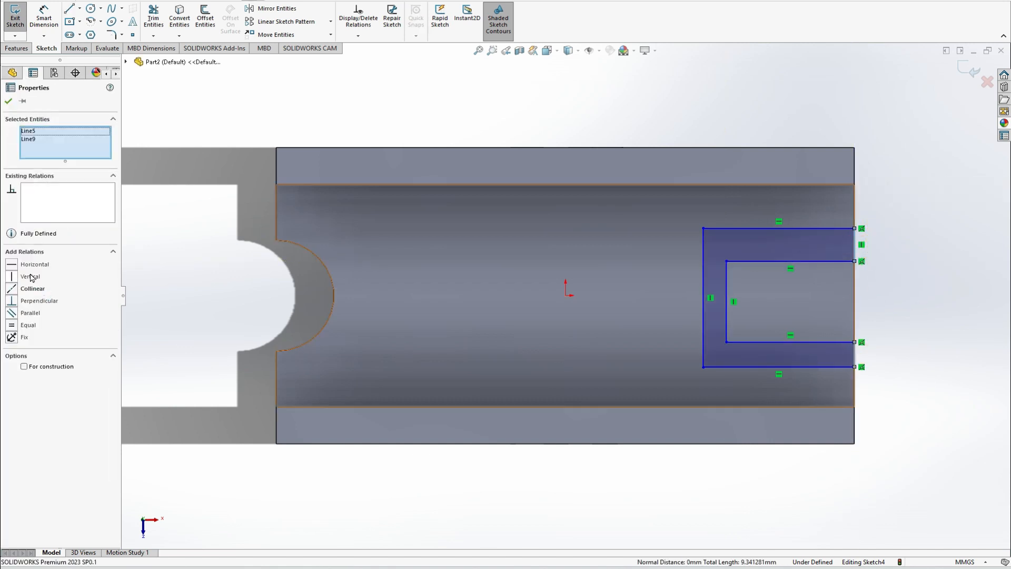
{"action": "left_click", "coordinate": [20, 326]}
{"action": "left_click", "coordinate": [158, 322]}
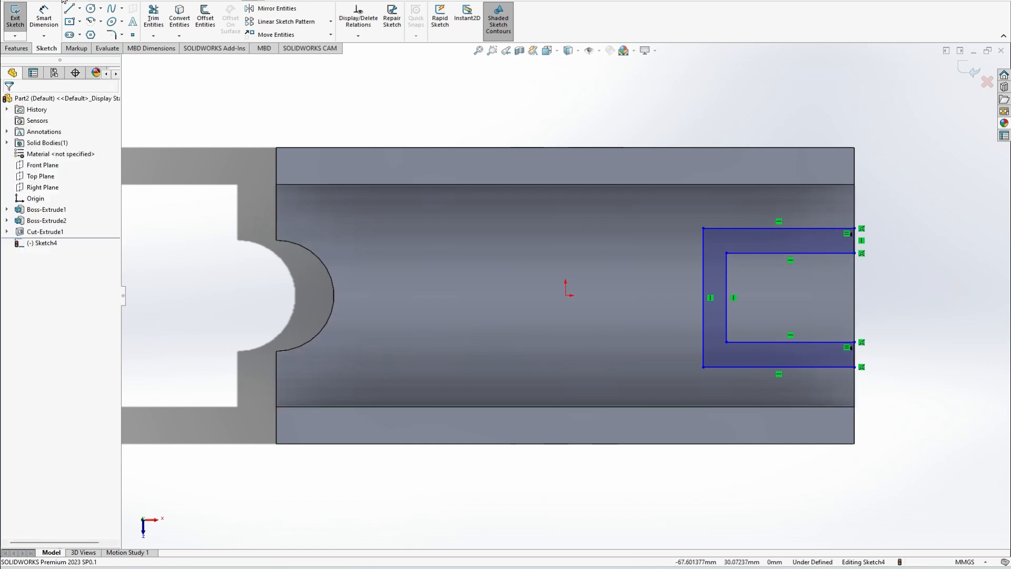
{"action": "left_click", "coordinate": [853, 245]}
{"action": "left_click", "coordinate": [897, 228]}
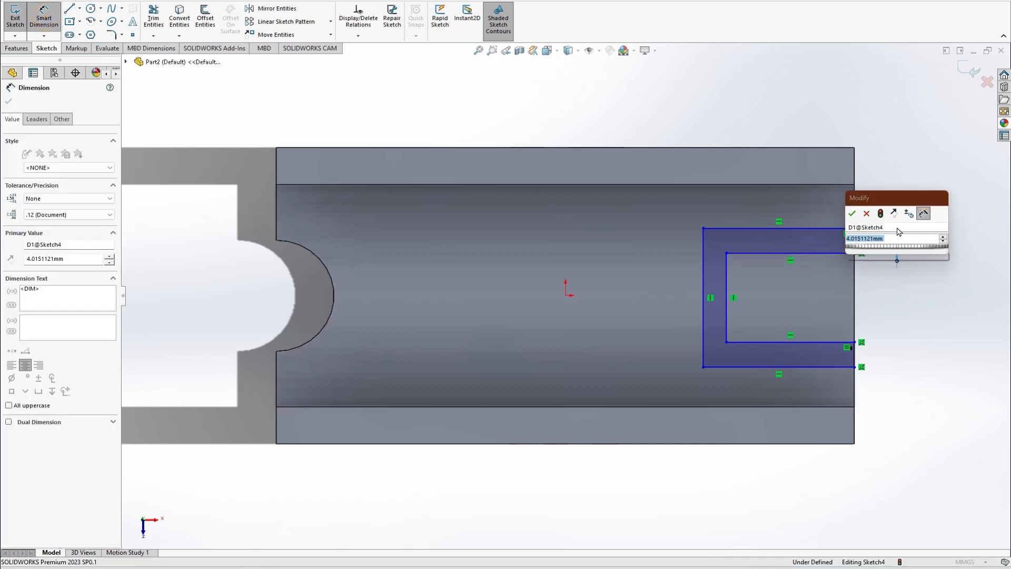
{"action": "key", "text": "Return"}
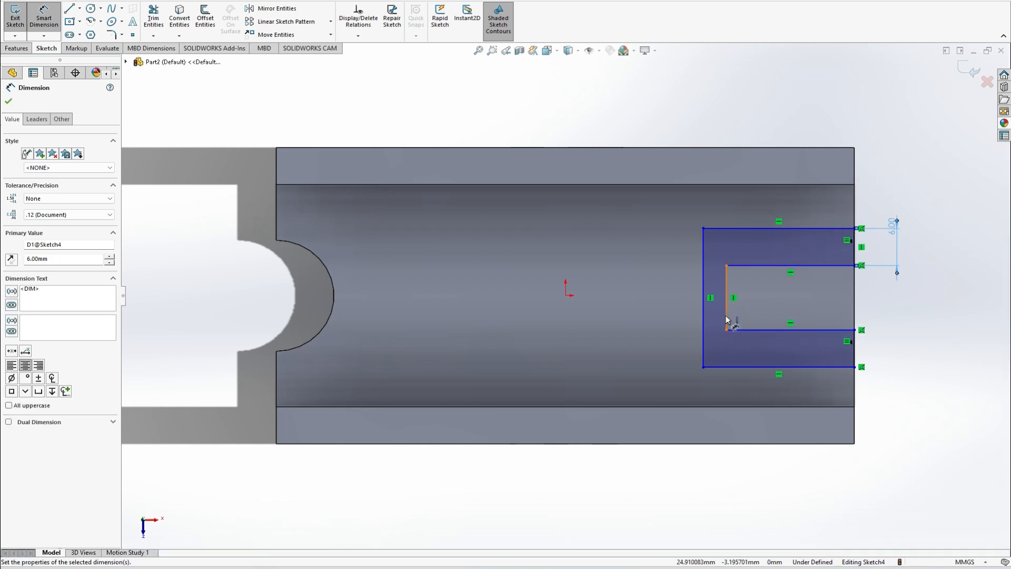
Set the distance between the U's inner and outer vertical lines to 6 mm.
{"action": "left_click", "coordinate": [727, 316]}
{"action": "left_click", "coordinate": [704, 323]}
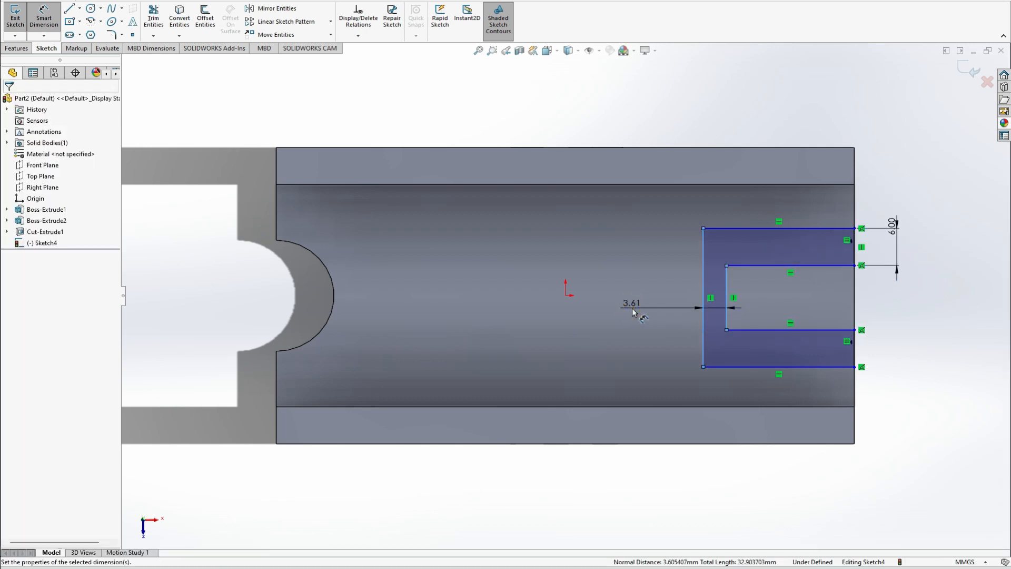
{"action": "left_click", "coordinate": [632, 308]}
{"action": "type", "text": "6"}
{"action": "key", "text": "Return"}
Check the slot width in the reference drawing and set the gap between the U's two inner horizontal lines to 10 mm.
{"action": "key", "text": "alt+Tab"}
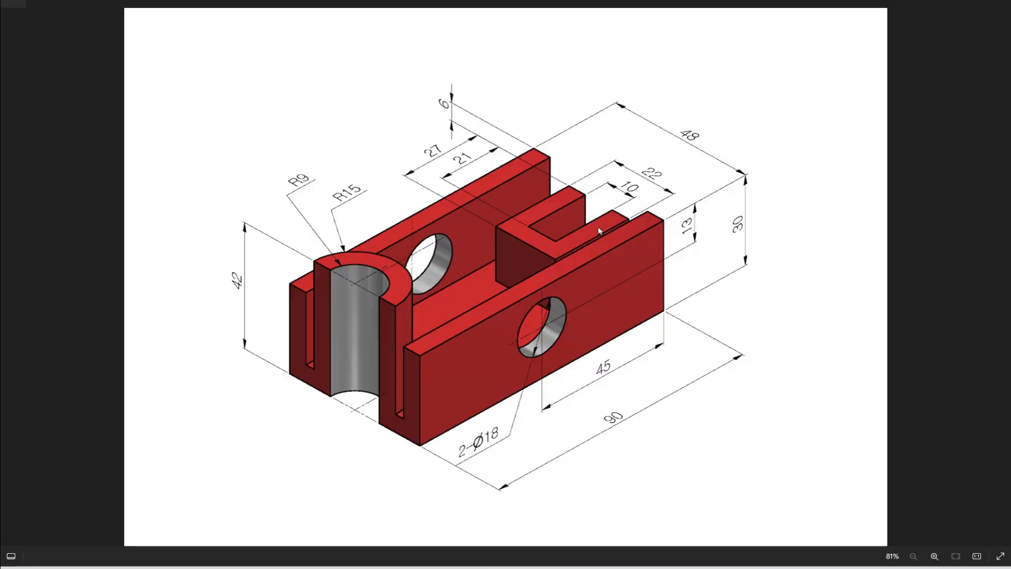
{"action": "key", "text": "alt+Tab"}
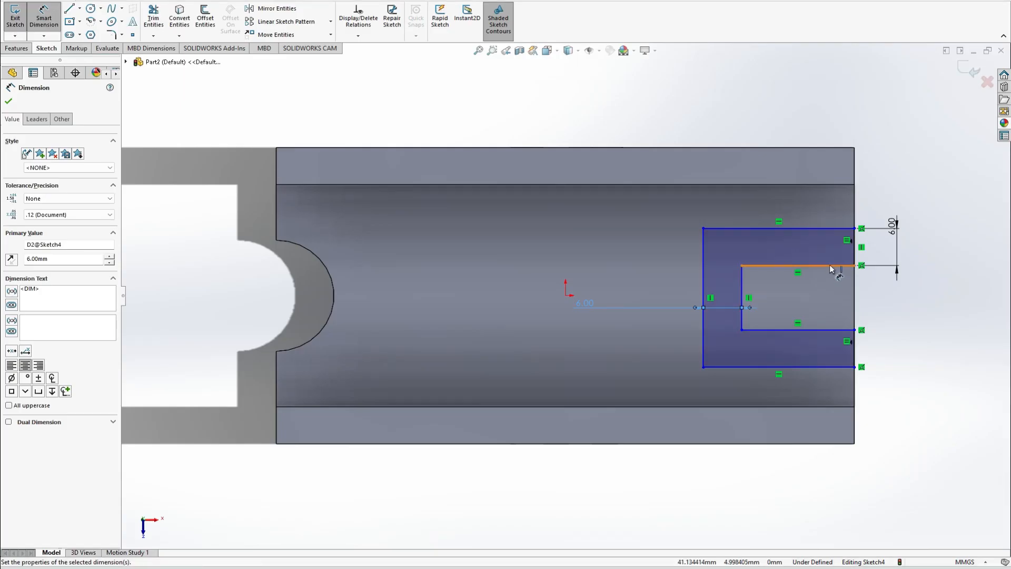
{"action": "left_click", "coordinate": [825, 329]}
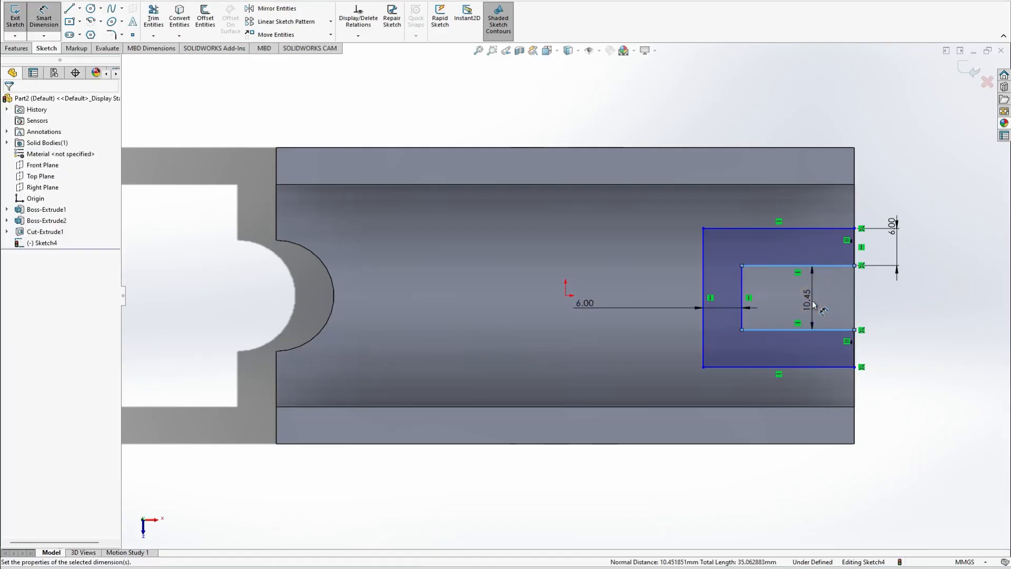
{"action": "left_click", "coordinate": [808, 301]}
{"action": "key", "text": "Return"}
Check the reference drawing and set the length of the U's inner horizontal line to 21 mm.
{"action": "key", "text": "alt+Tab"}
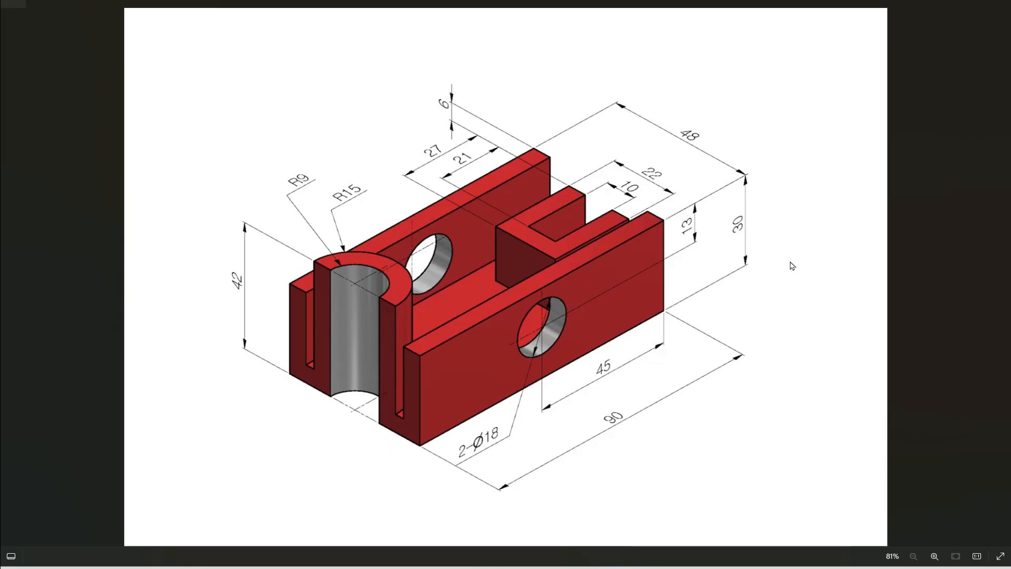
{"action": "key", "text": "alt+Tab"}
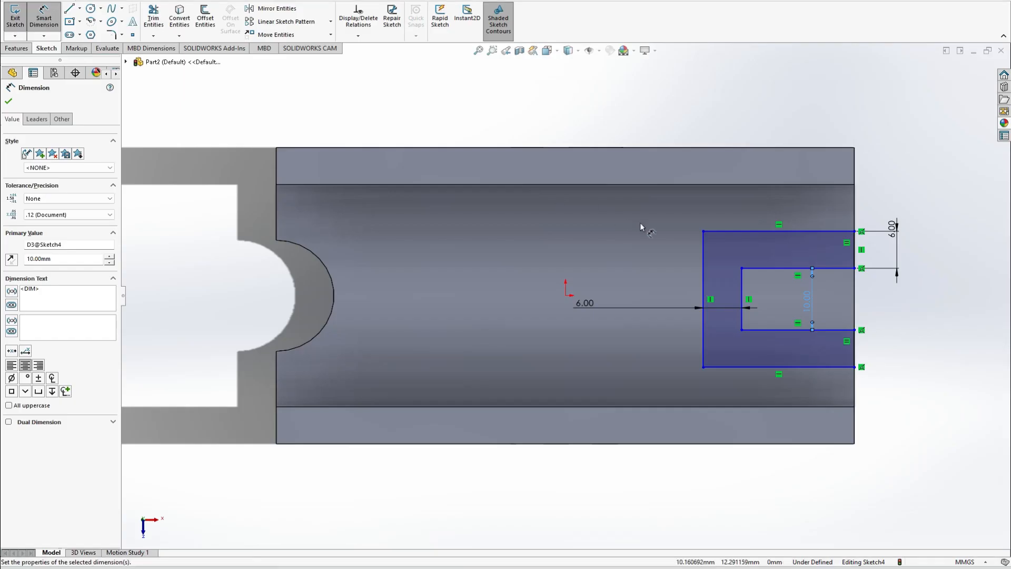
{"action": "left_click", "coordinate": [769, 268]}
{"action": "left_click", "coordinate": [772, 125]}
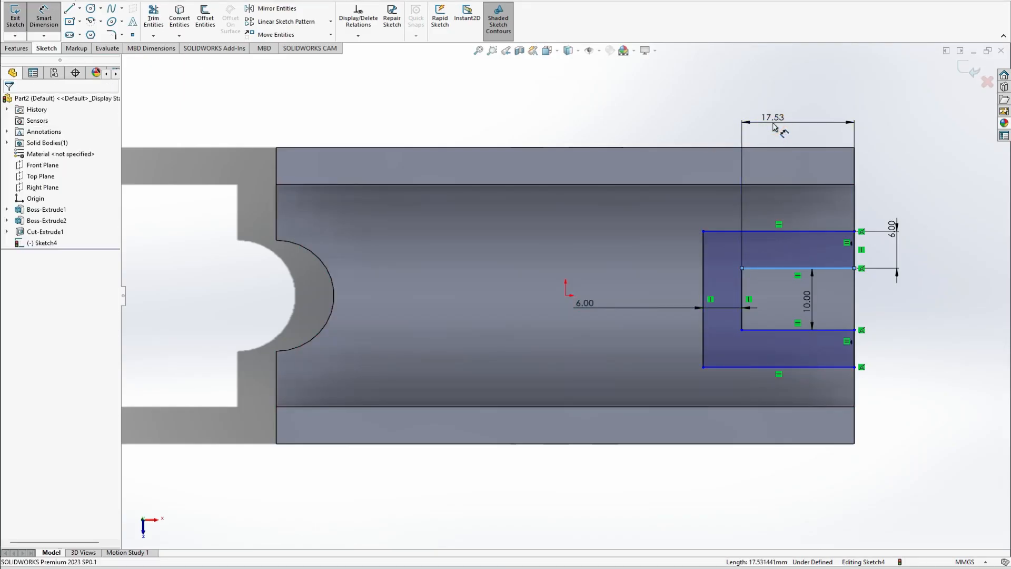
{"action": "type", "text": "21"}
{"action": "key", "text": "Return"}
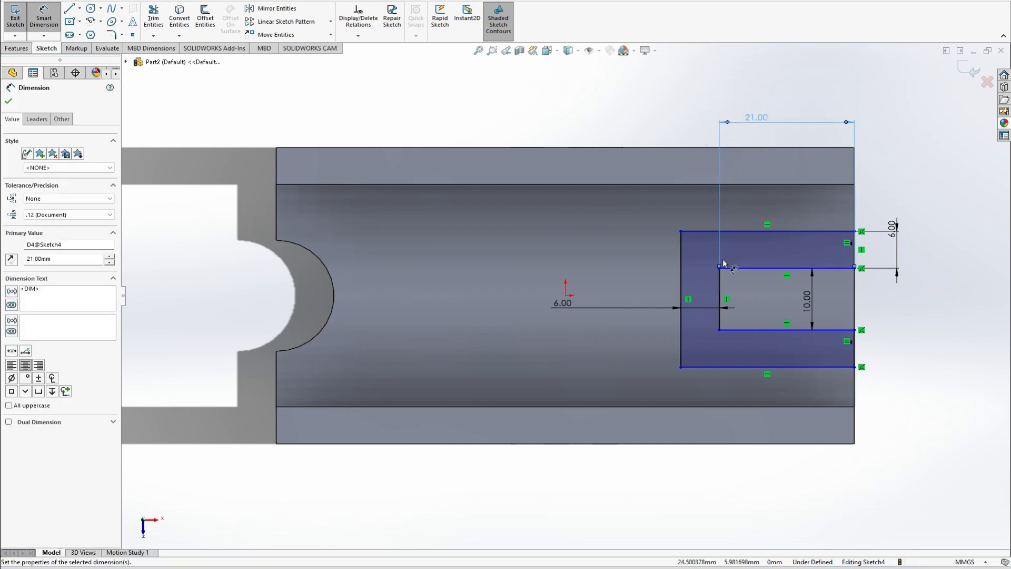
Check the boss height in the reference drawing and extrude the U profile upward by 30-6-6 mm.
{"action": "key", "text": "alt+Tab"}
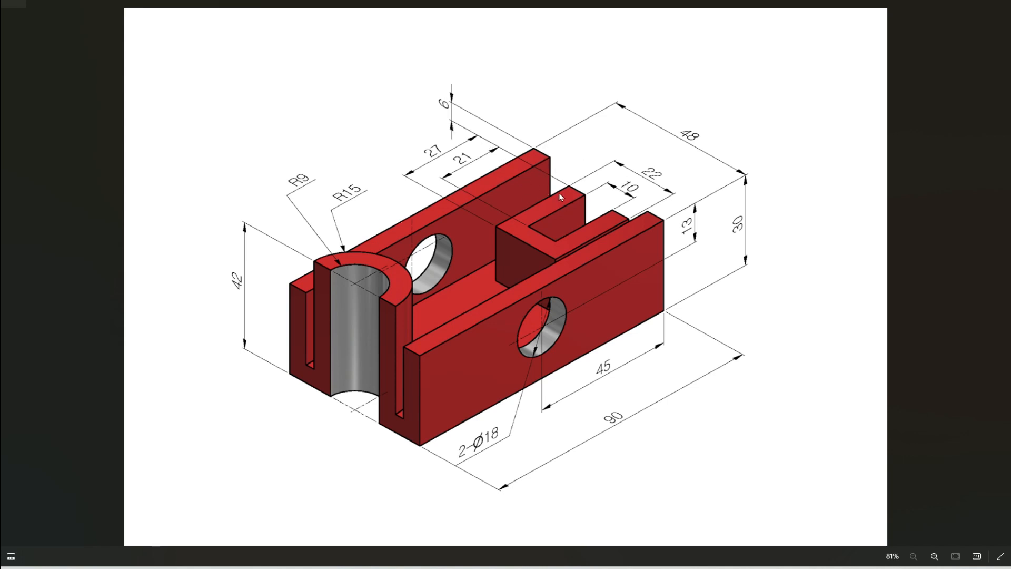
{"action": "key", "text": "alt+Tab"}
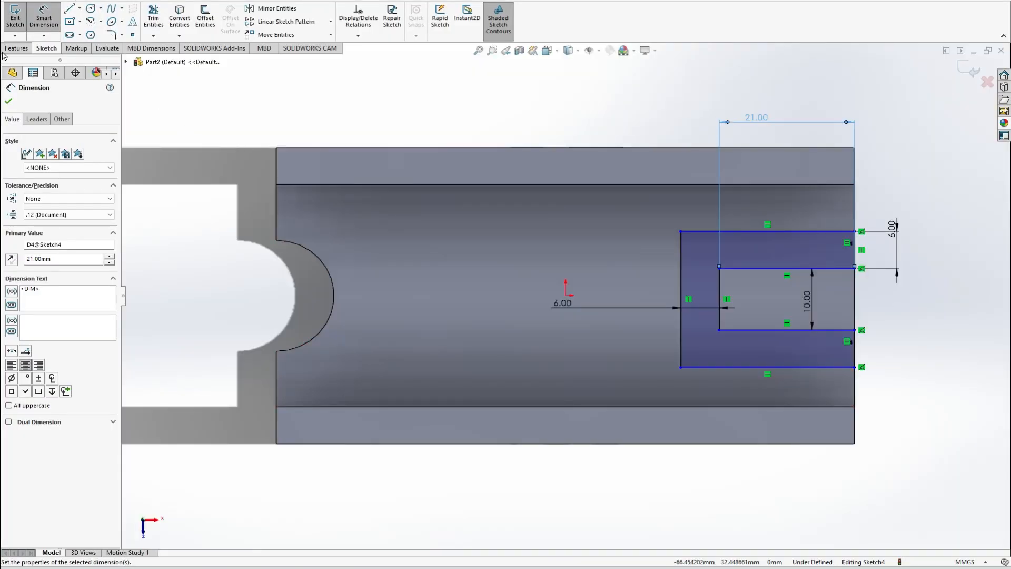
{"action": "left_click", "coordinate": [16, 21]}
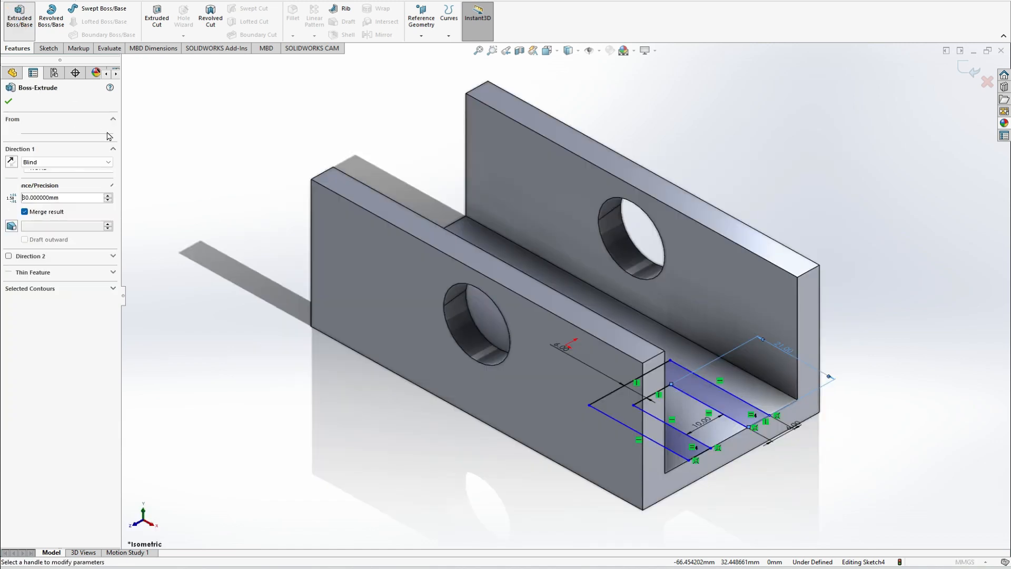
{"action": "type", "text": "30"}
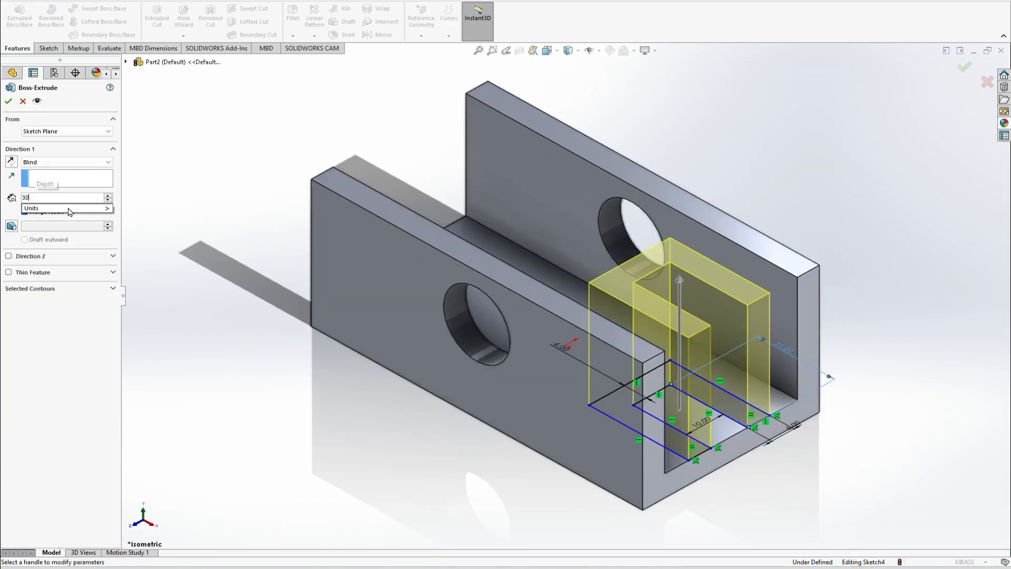
{"action": "type", "text": "-6-6"}
{"action": "key", "text": "Return"}
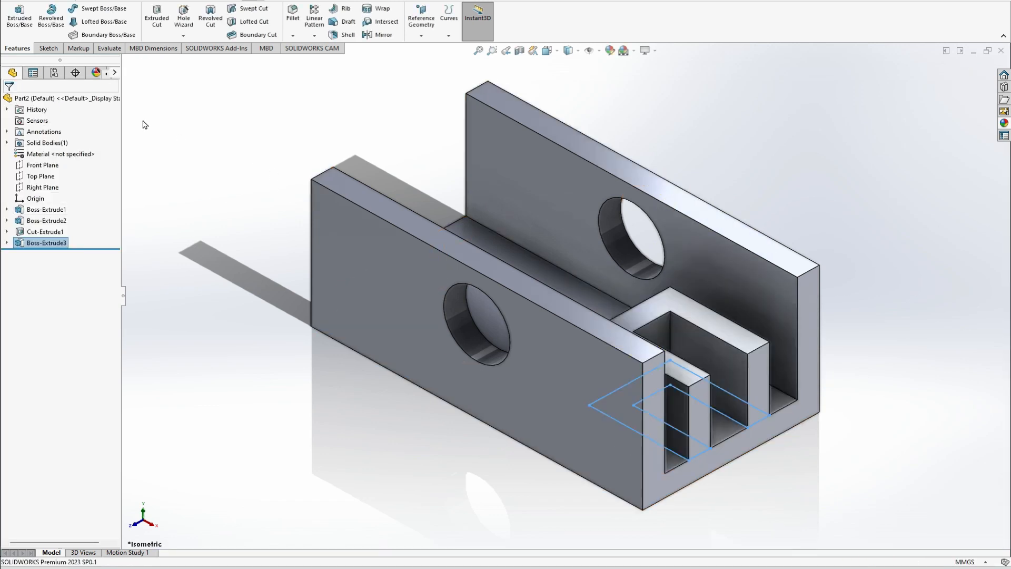
Start a sketch on the base plate's top face and convert the semicircular notch edge into a sketch arc.
{"action": "left_click", "coordinate": [530, 255]}
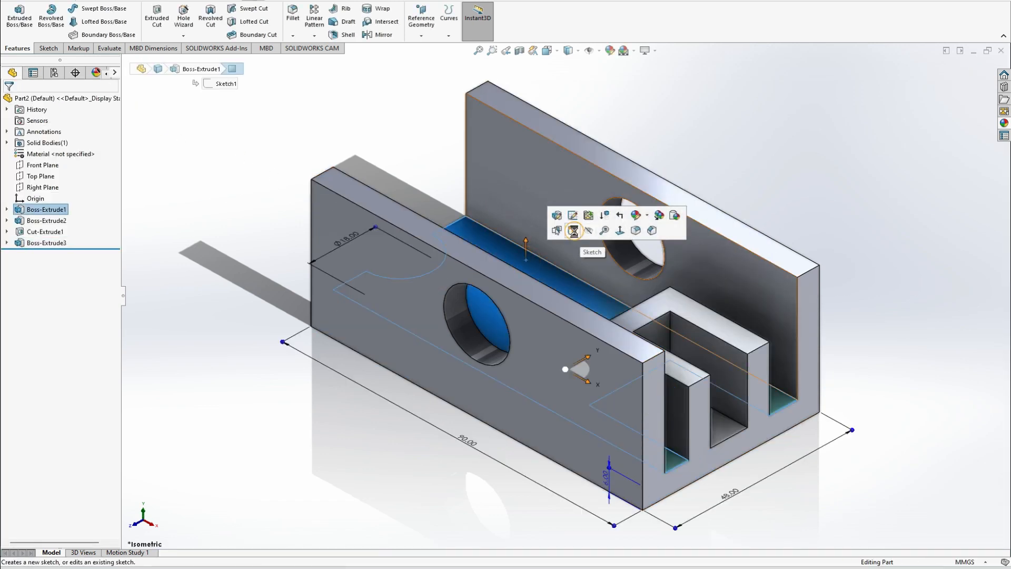
{"action": "left_click", "coordinate": [582, 230]}
{"action": "key", "text": "Escape"}
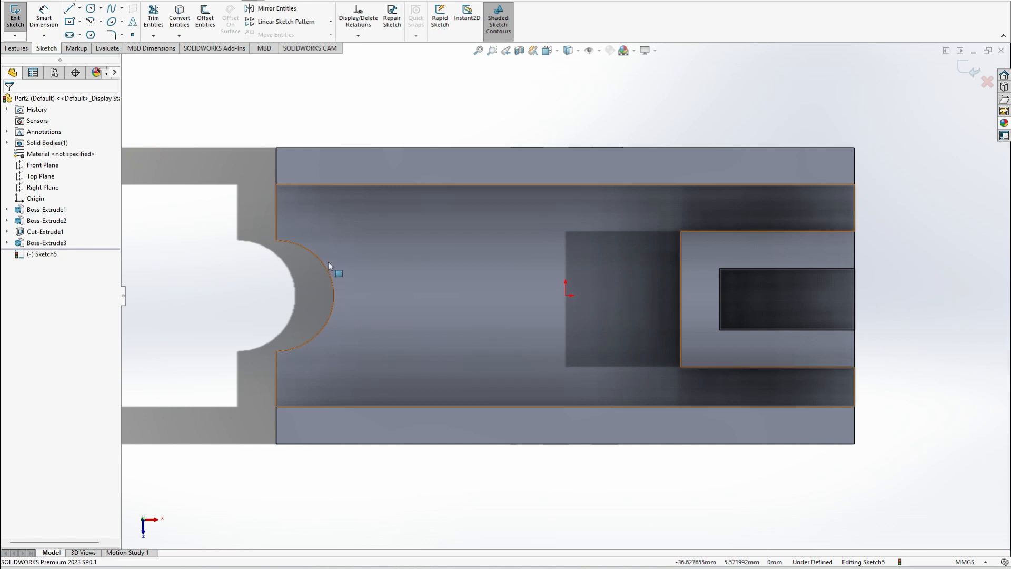
{"action": "left_click", "coordinate": [179, 19]}
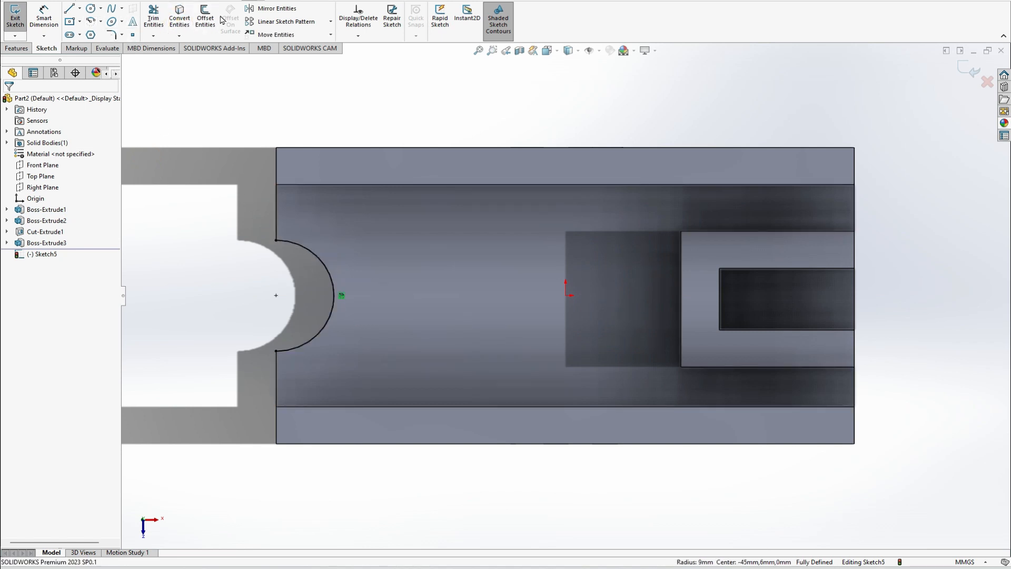
Offset the converted notch arc 6 mm outward onto the base plate.
{"action": "left_click", "coordinate": [205, 18]}
{"action": "left_click", "coordinate": [293, 246]}
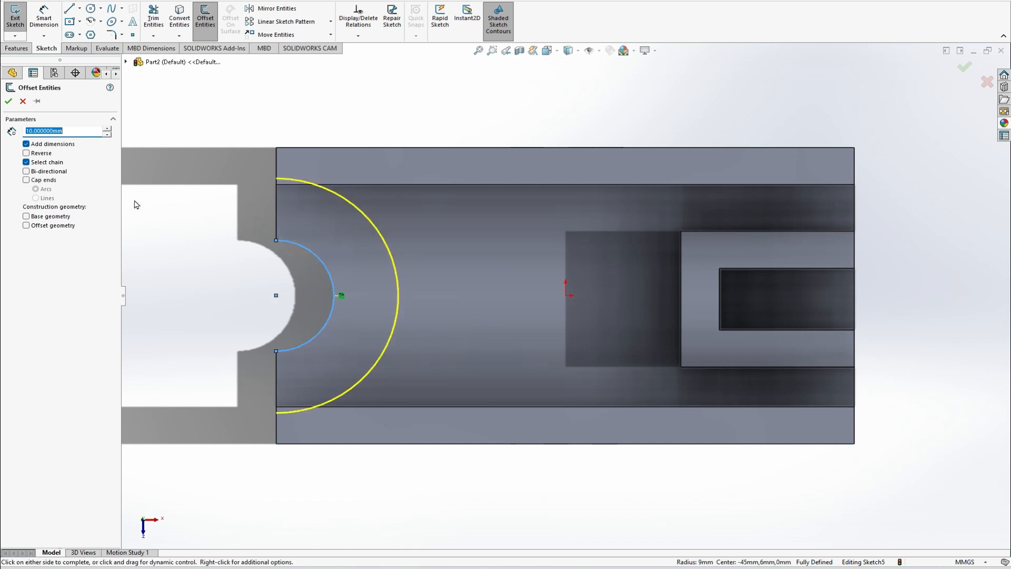
{"action": "type", "text": "6"}
{"action": "key", "text": "Return"}
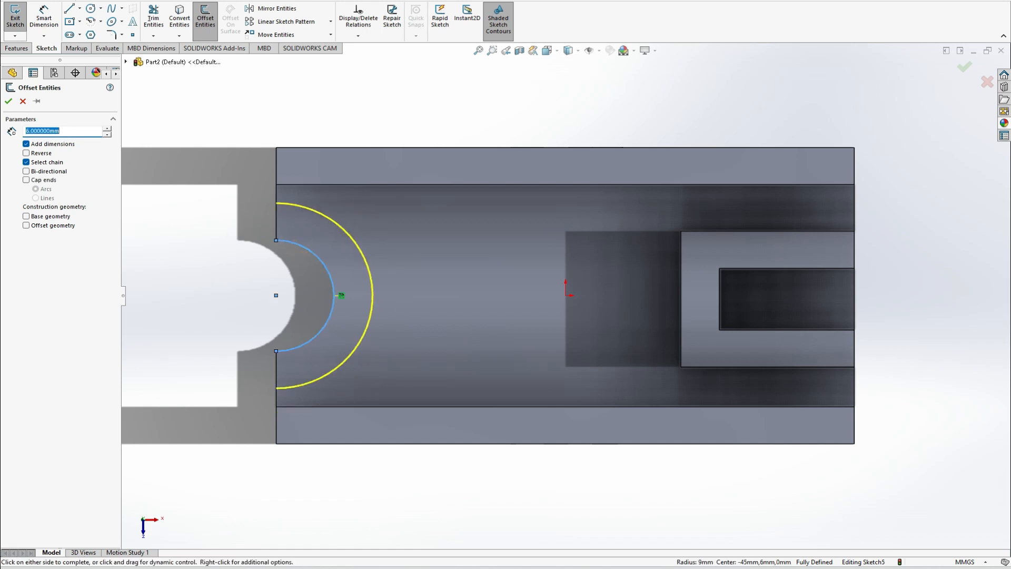
{"action": "left_click", "coordinate": [69, 9]}
{"action": "key", "text": "Escape"}
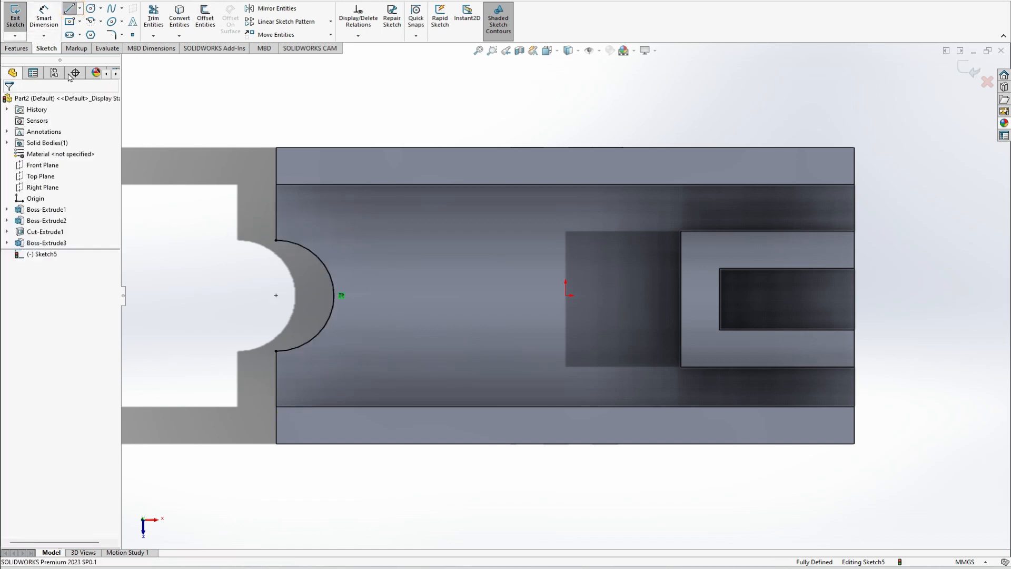
{"action": "left_click", "coordinate": [205, 18]}
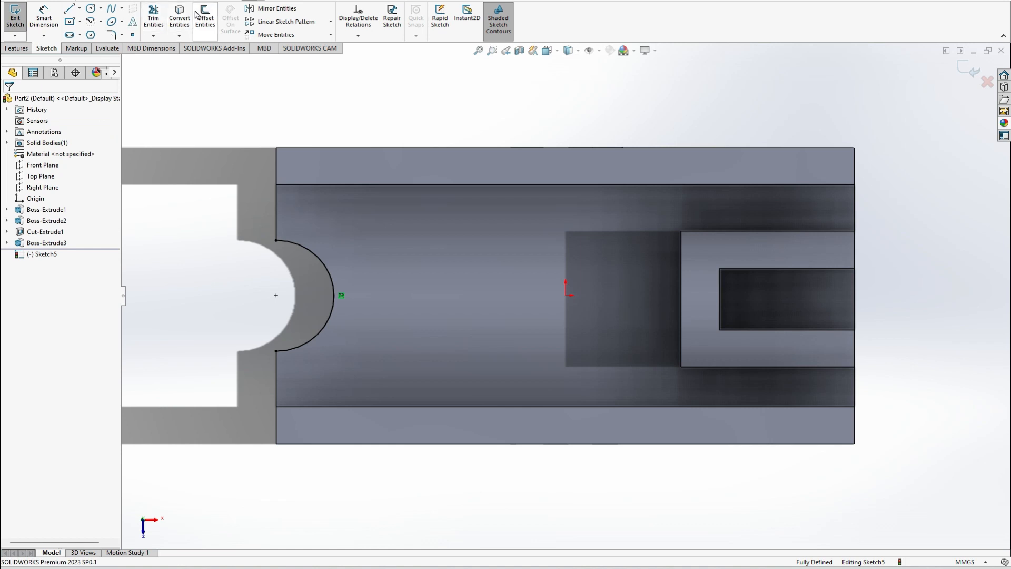
{"action": "left_click", "coordinate": [320, 264]}
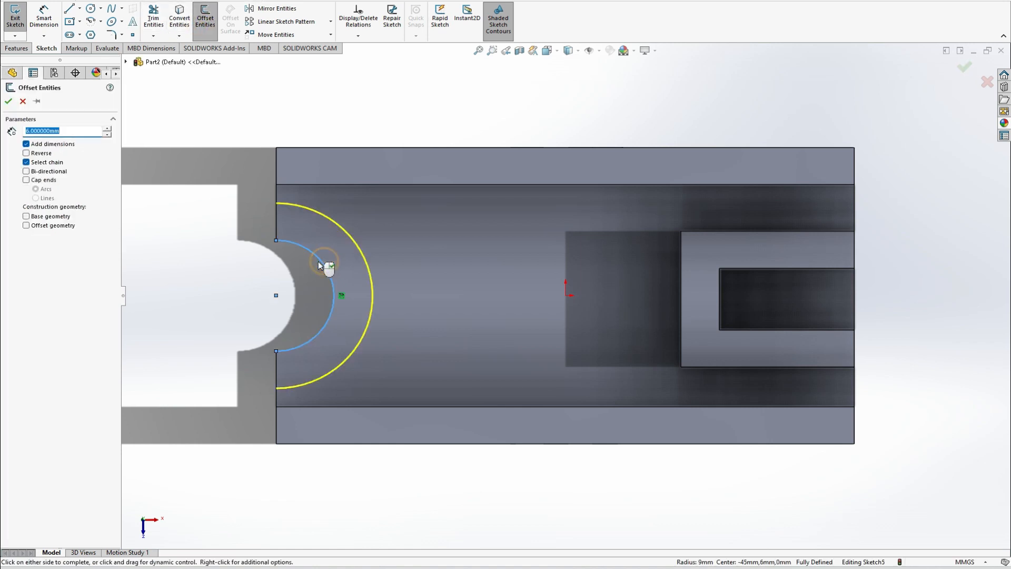
{"action": "left_click", "coordinate": [8, 100]}
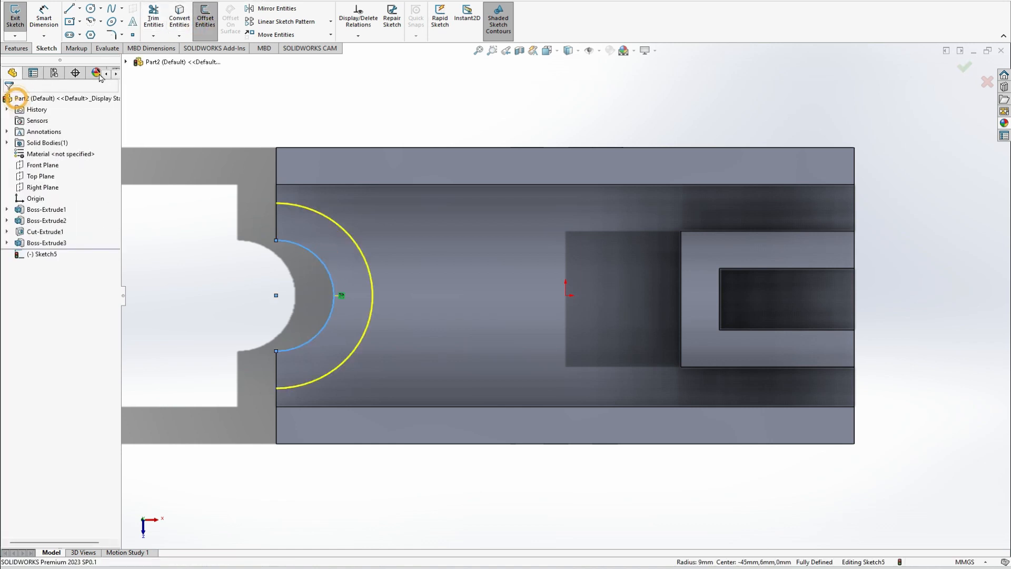
Close the half-ring profile with vertical lines joining the two arcs' endpoints at both ends along the plate's left edge.
{"action": "left_click", "coordinate": [275, 203]}
{"action": "left_click", "coordinate": [276, 240]}
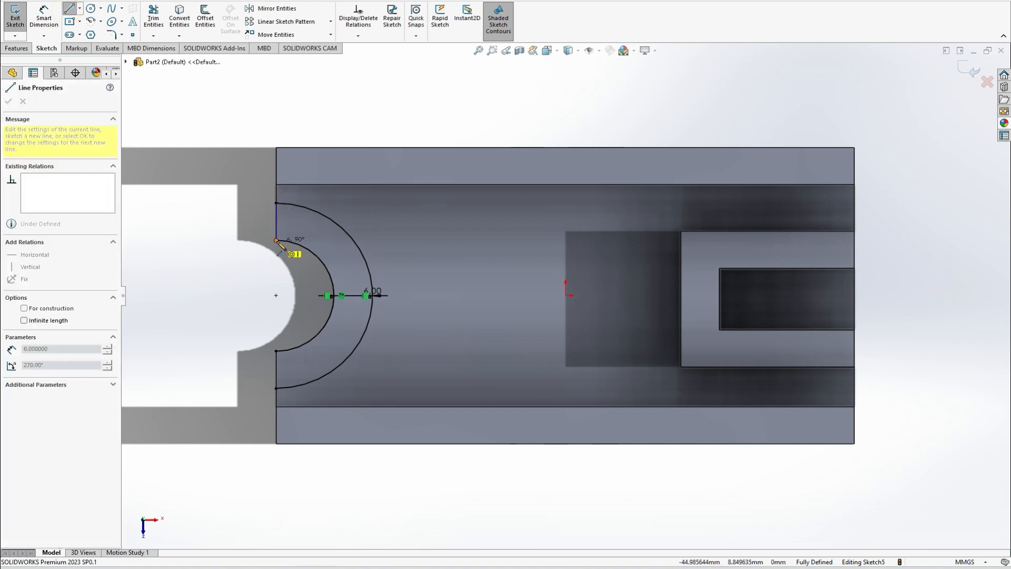
{"action": "left_click", "coordinate": [276, 351]}
{"action": "left_click", "coordinate": [276, 388]}
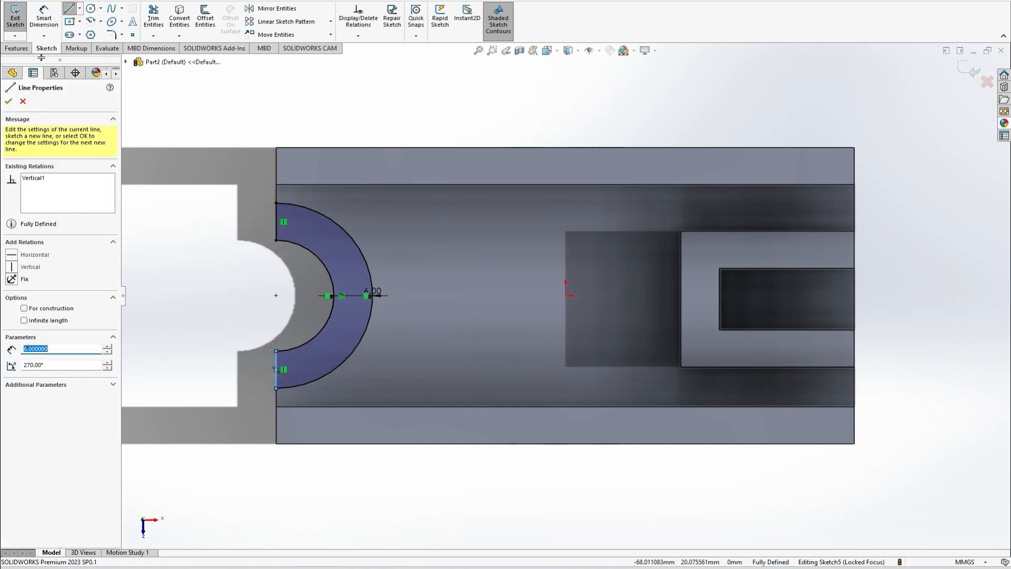
Extrude the half-ring profile upward by 42-6 mm, using the reference drawing for the height and for comparing the result.
{"action": "left_click", "coordinate": [20, 48]}
{"action": "left_click", "coordinate": [20, 20]}
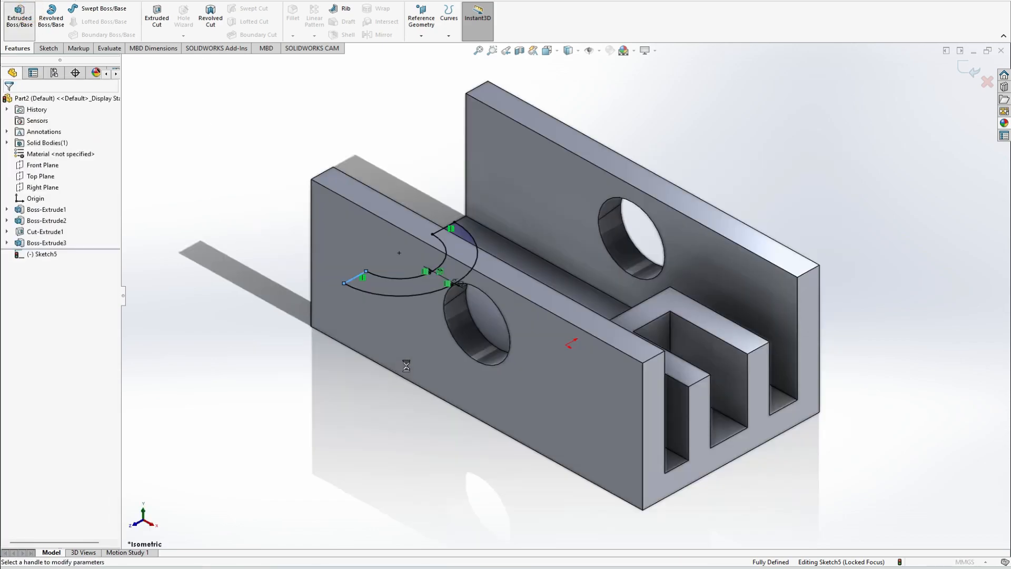
{"action": "key", "text": "alt+Tab"}
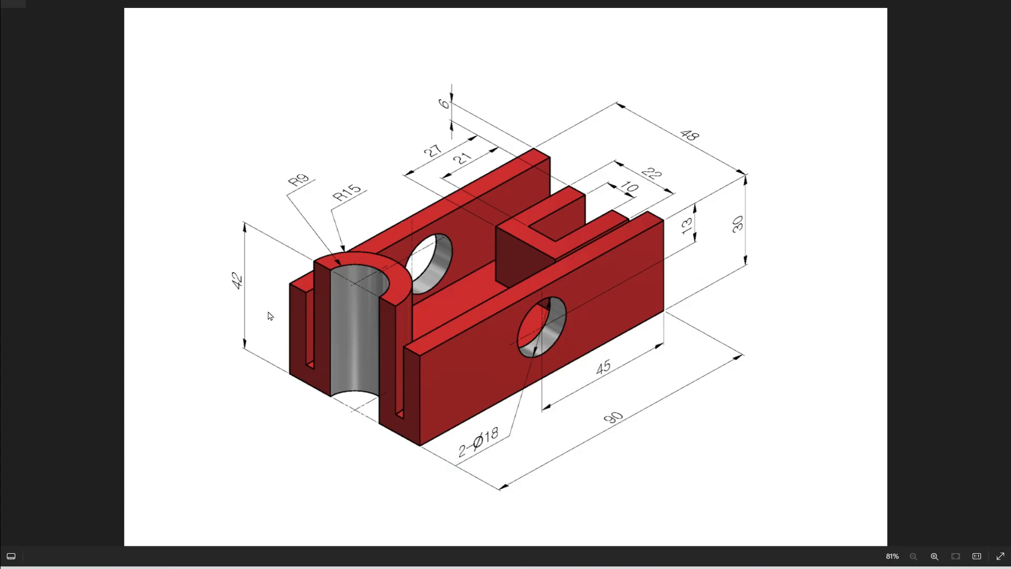
{"action": "key", "text": "alt+Tab"}
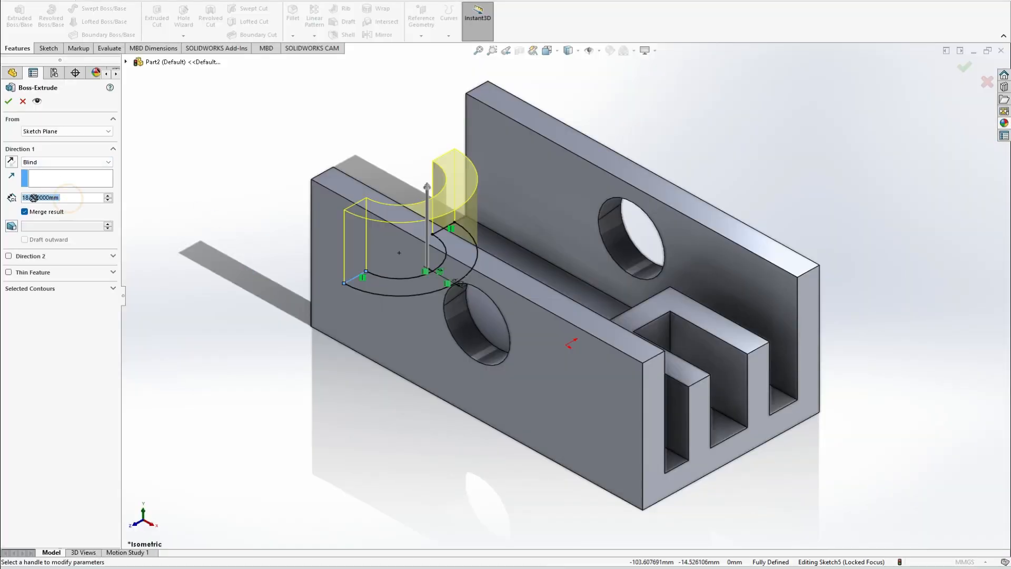
{"action": "type", "text": "42-6"}
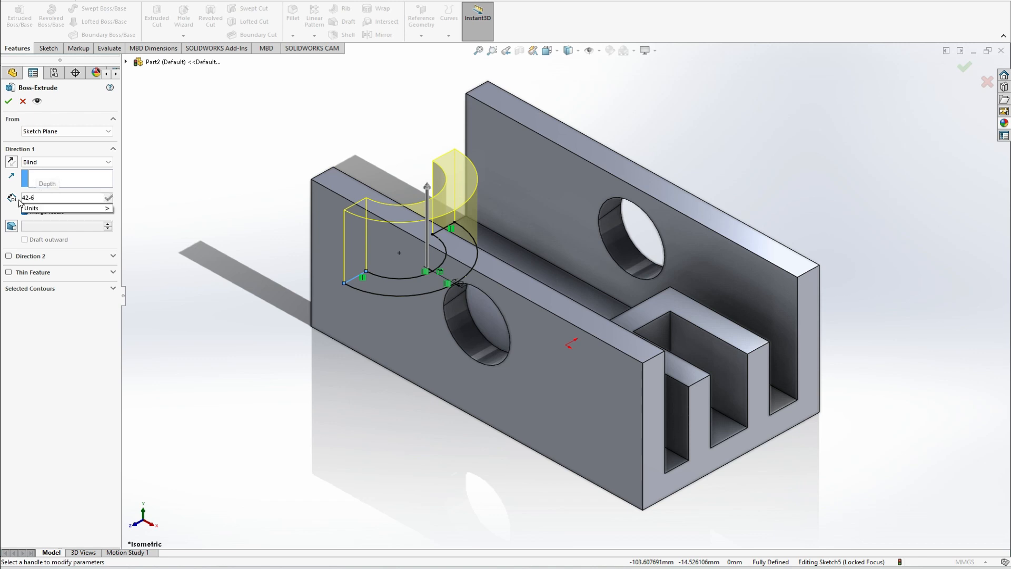
{"action": "key", "text": "Return"}
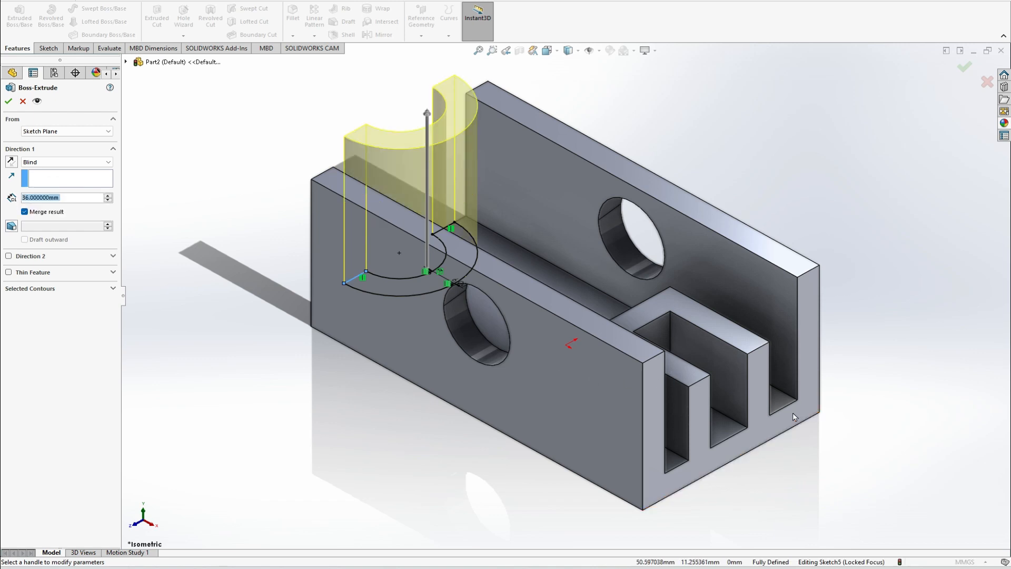
{"action": "left_click", "coordinate": [8, 103]}
{"action": "key", "text": "alt+Tab"}
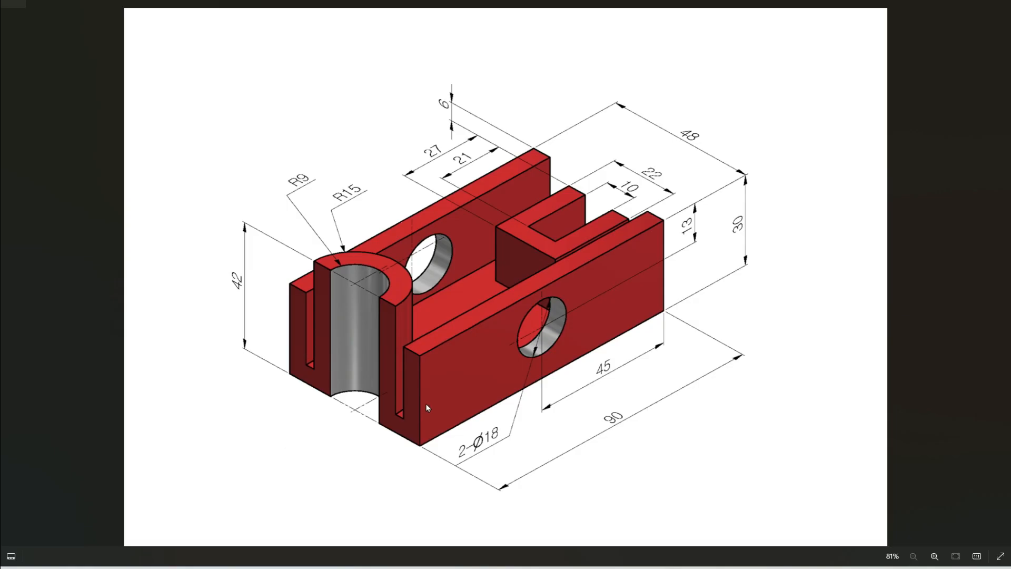
{"action": "key", "text": "alt+Tab"}
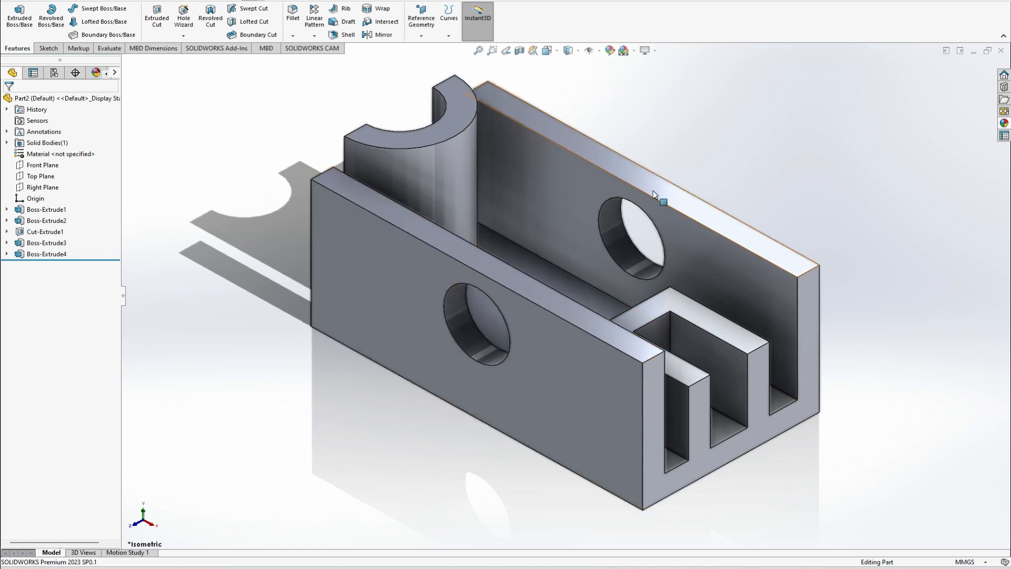
Apply a red colour appearance to the entire bracket part.
{"action": "key", "text": "space"}
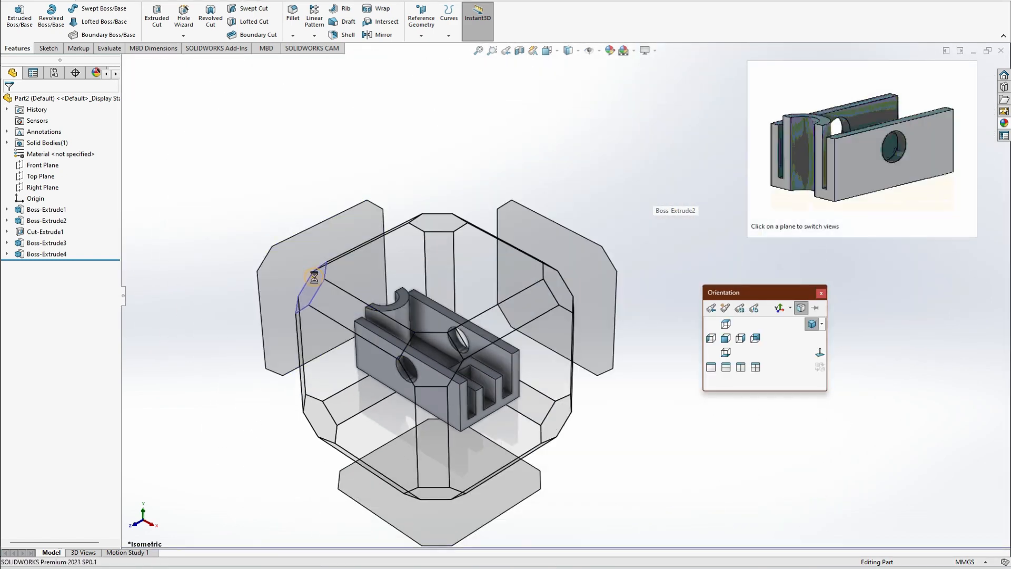
{"action": "left_click", "coordinate": [312, 281]}
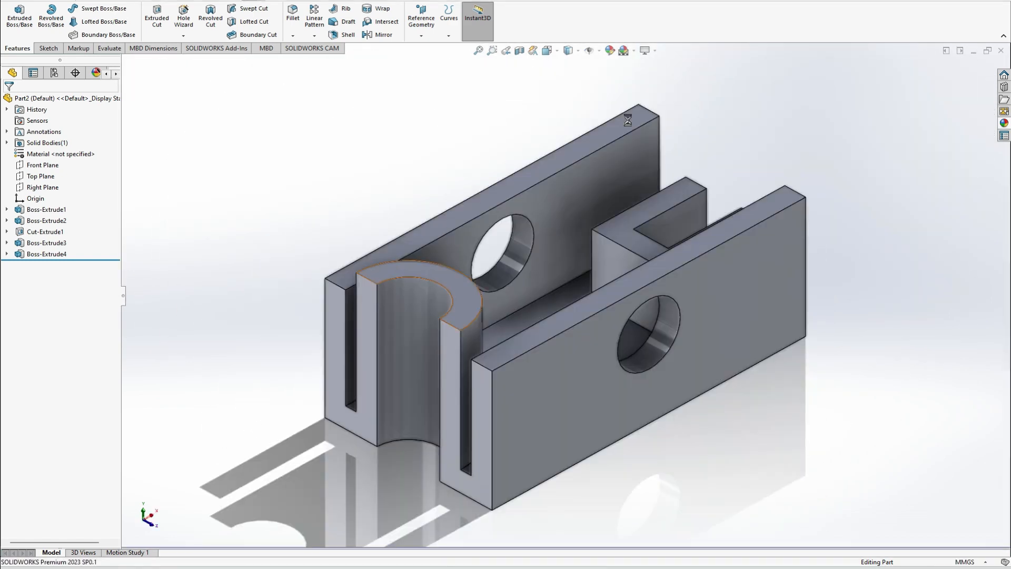
{"action": "left_click", "coordinate": [610, 50]}
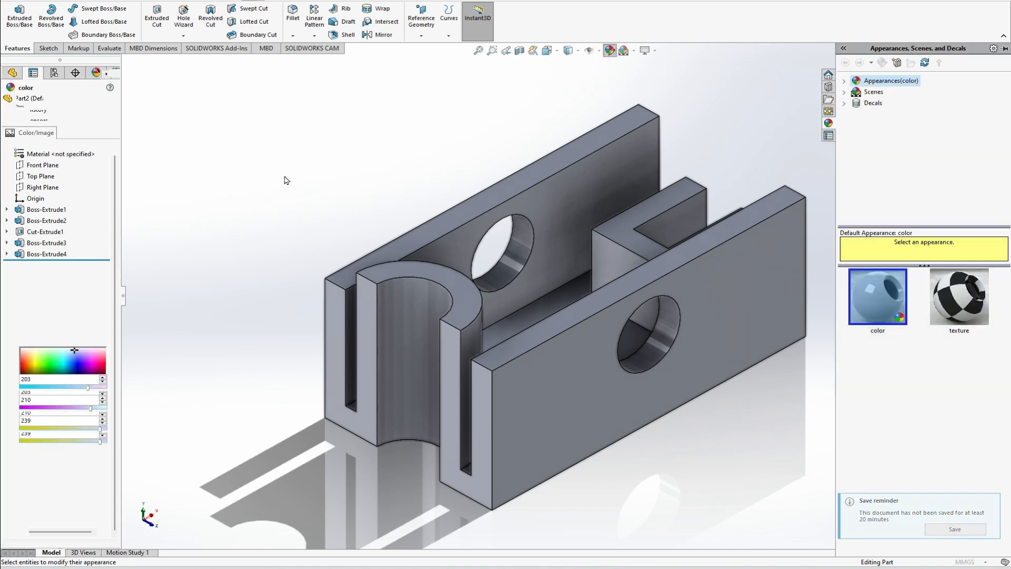
{"action": "left_click", "coordinate": [34, 311]}
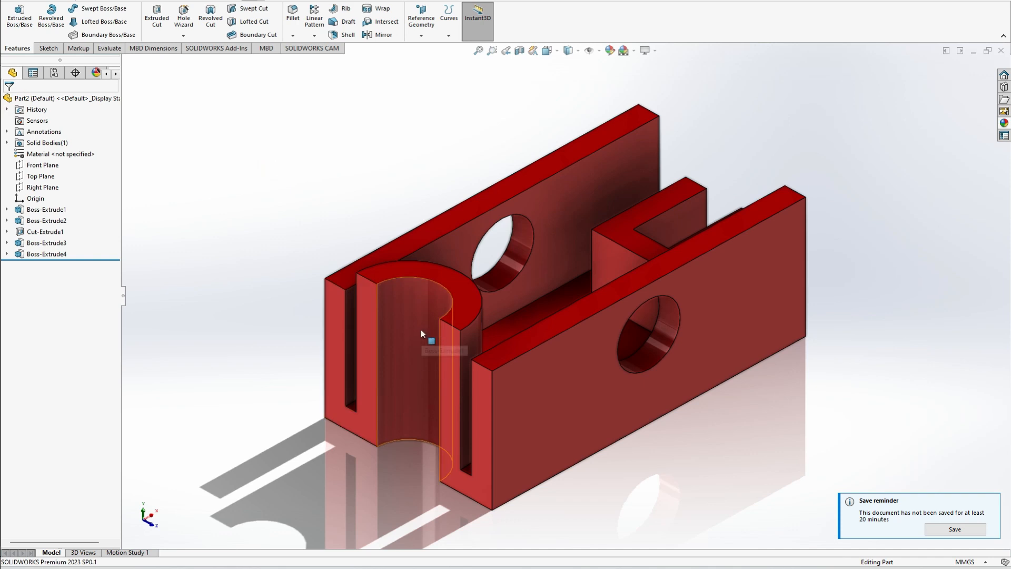
Colour the half-ring's inner face, both cross-hole walls and the U-shaped boss's inner face white (RGB 255, 255, 255), and compare with the reference drawing.
{"action": "left_click", "coordinate": [419, 330]}
{"action": "left_click", "coordinate": [664, 337]}
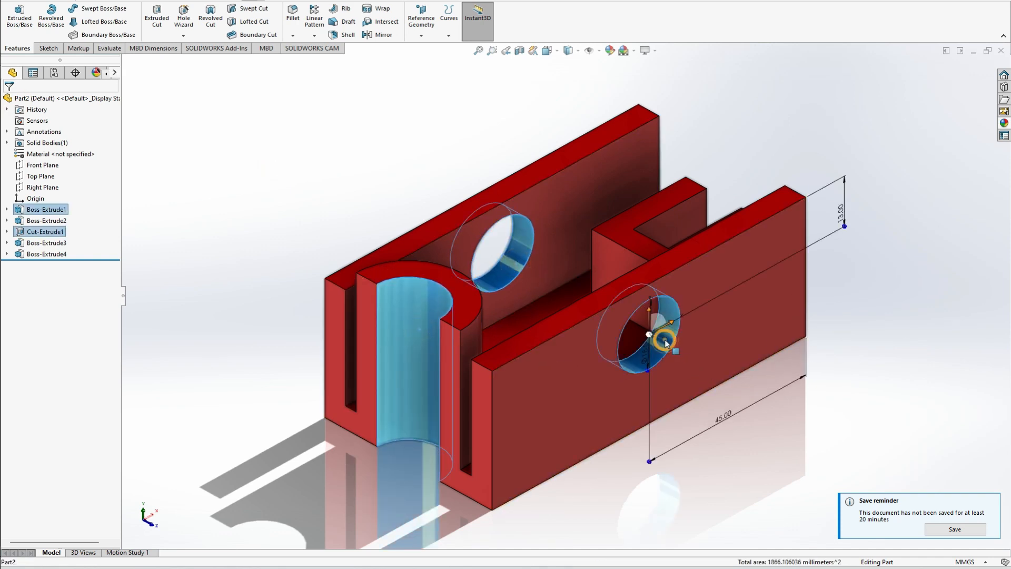
{"action": "left_click", "coordinate": [678, 223]}
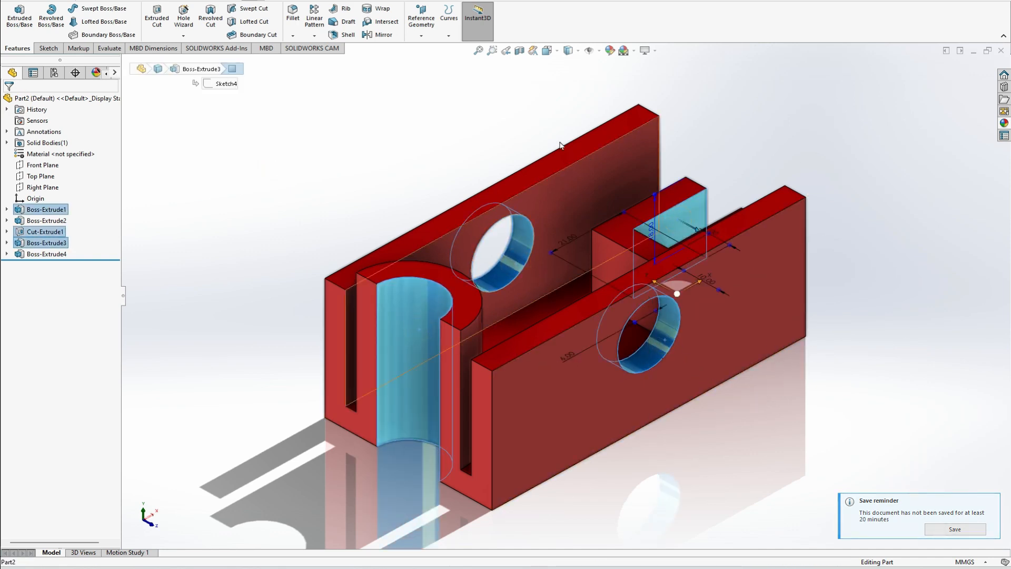
{"action": "left_click", "coordinate": [609, 50]}
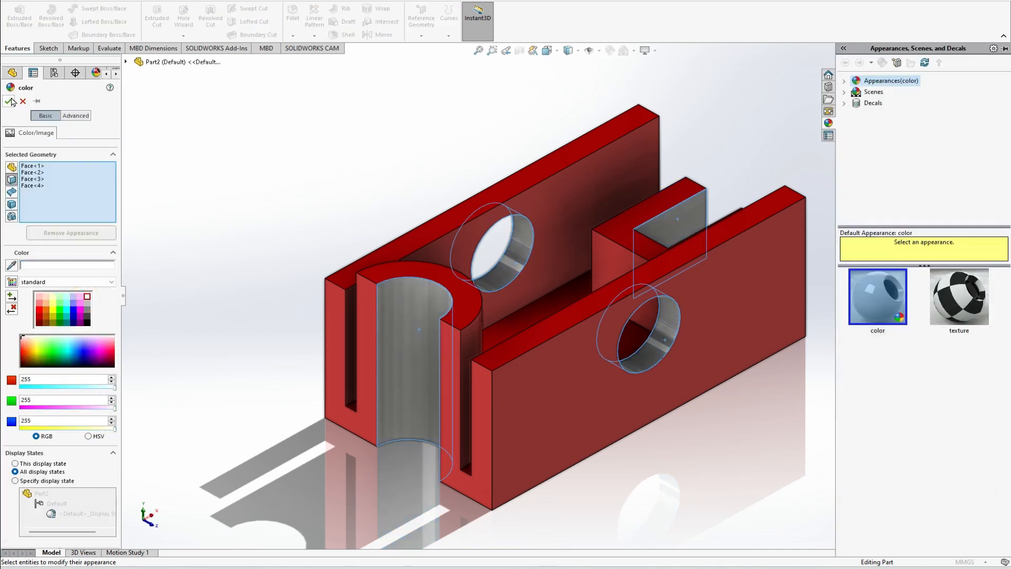
{"action": "left_click", "coordinate": [9, 101]}
{"action": "left_click", "coordinate": [245, 158]}
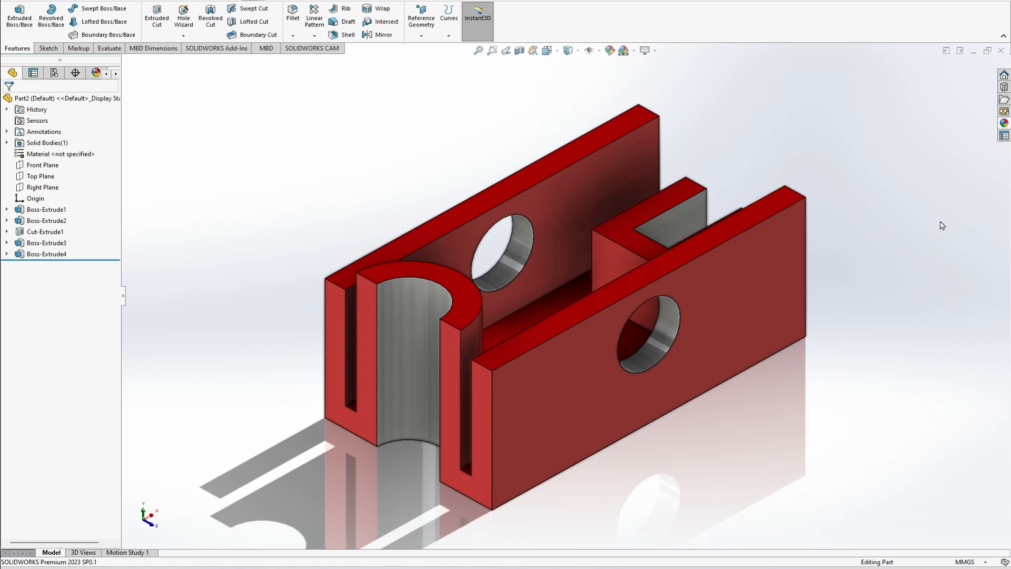
{"action": "key", "text": "alt+Tab"}
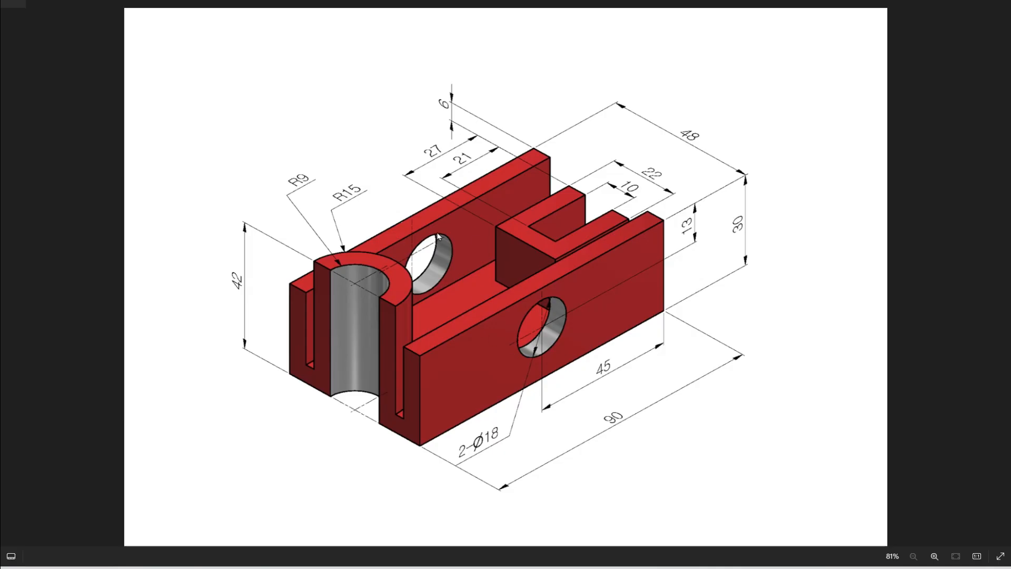